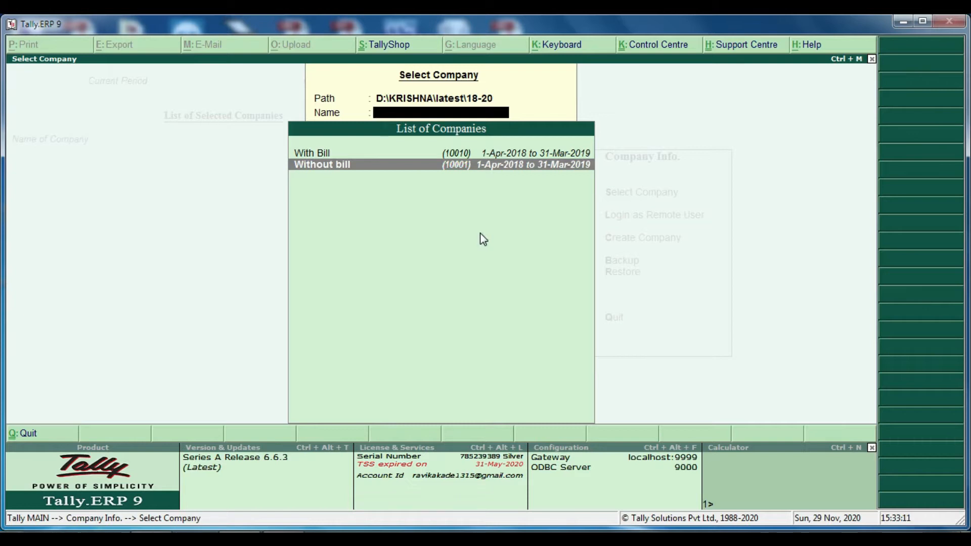
- Load the company With Bill from the list of companies
{"action": "key", "text": "Up"}
{"action": "key", "text": "Down"}
{"action": "key", "text": "Up"}
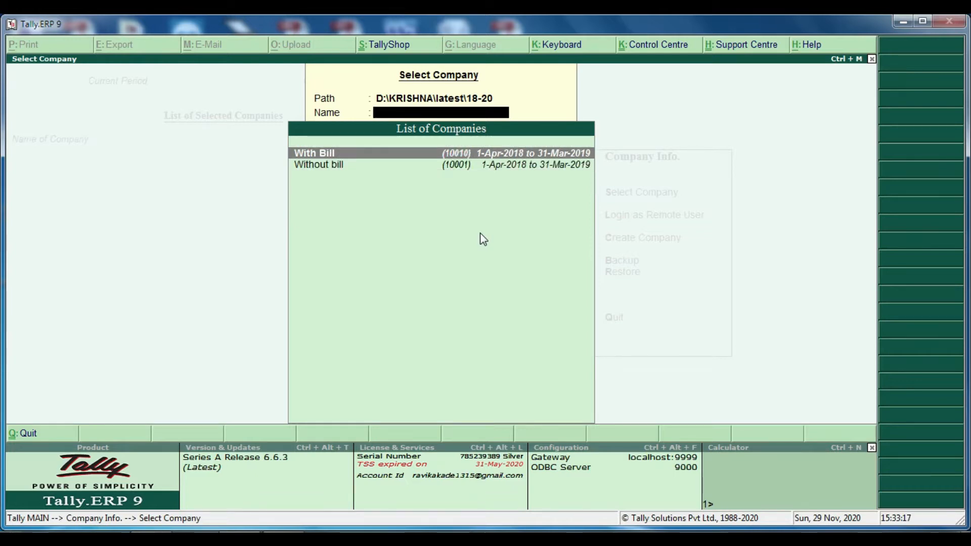
{"action": "key", "text": "Return"}
- View the sales and purchase accounts in With Bill's Profit & Loss A/c, then return to the Gateway of Tally
{"action": "key", "text": "Up"}
{"action": "key", "text": "Up"}
{"action": "key", "text": "Up"}
{"action": "key", "text": "Up"}
{"action": "key", "text": "Up"}
{"action": "key", "text": "Up"}
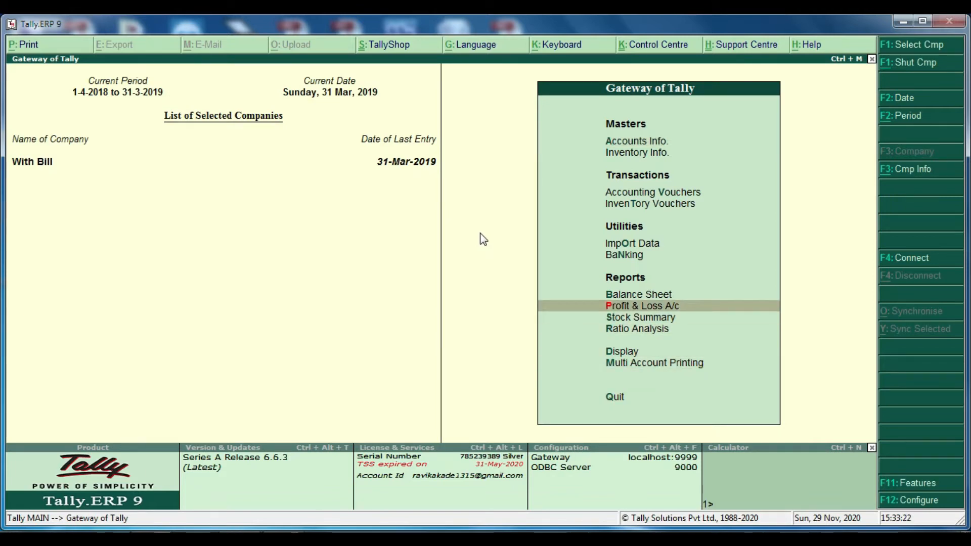
{"action": "key", "text": "Return"}
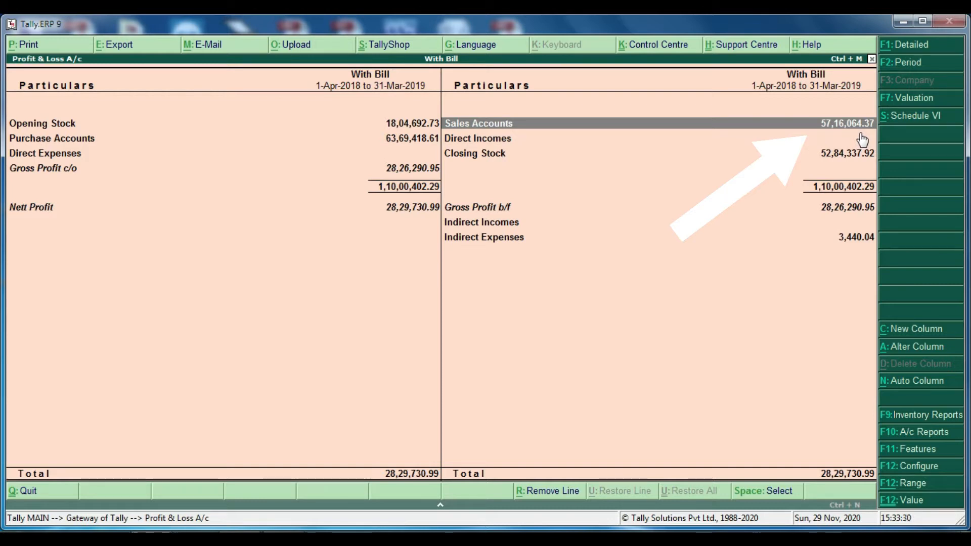
{"action": "left_click", "coordinate": [403, 145]}
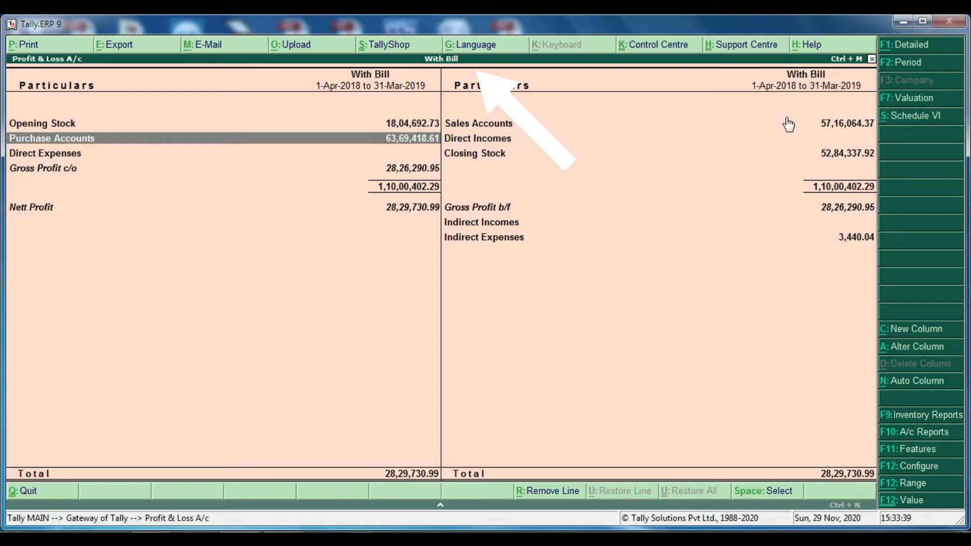
{"action": "key", "text": "Escape"}
{"action": "key", "text": "Escape"}
{"action": "key", "text": "Escape"}
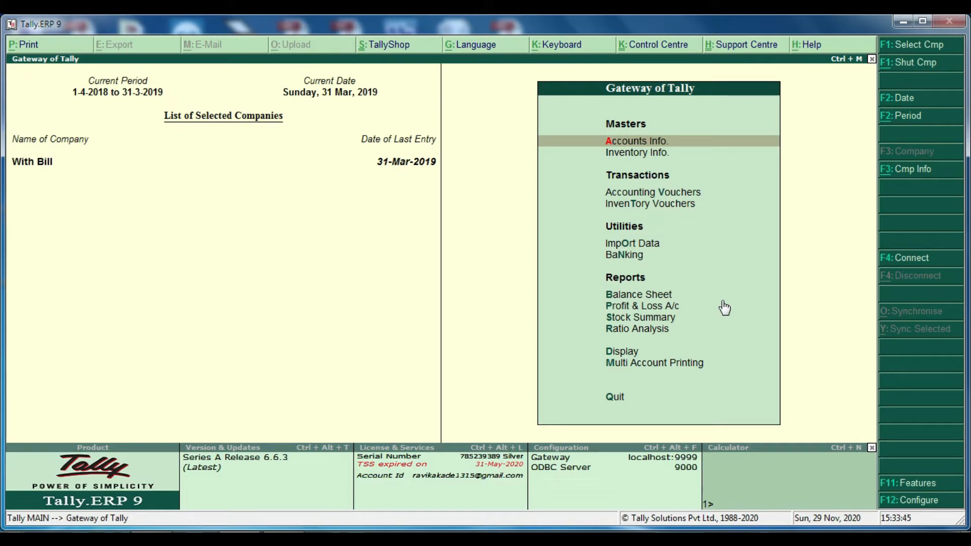
- Load the company Without bill alongside With Bill
{"action": "key", "text": "alt+F3"}
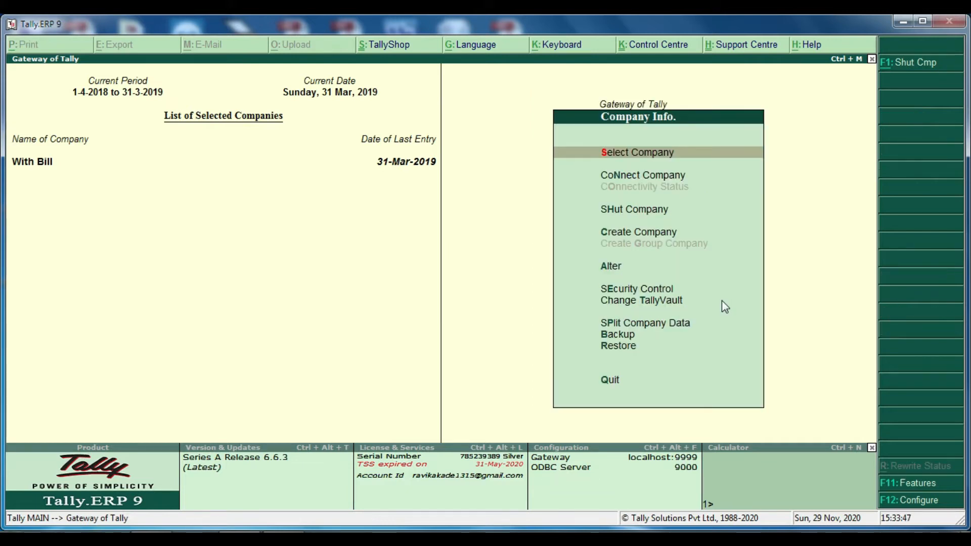
{"action": "key", "text": "Return"}
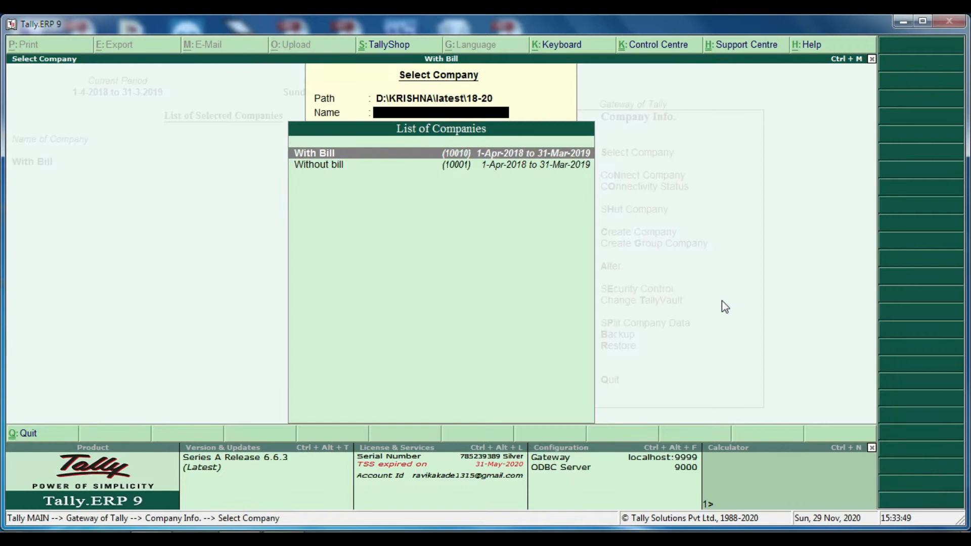
{"action": "key", "text": "Down"}
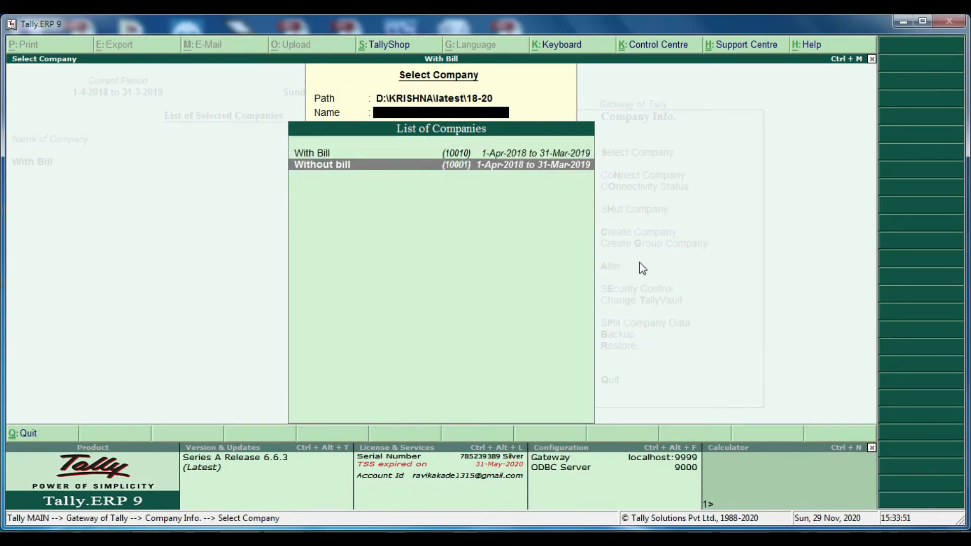
{"action": "key", "text": "Return"}
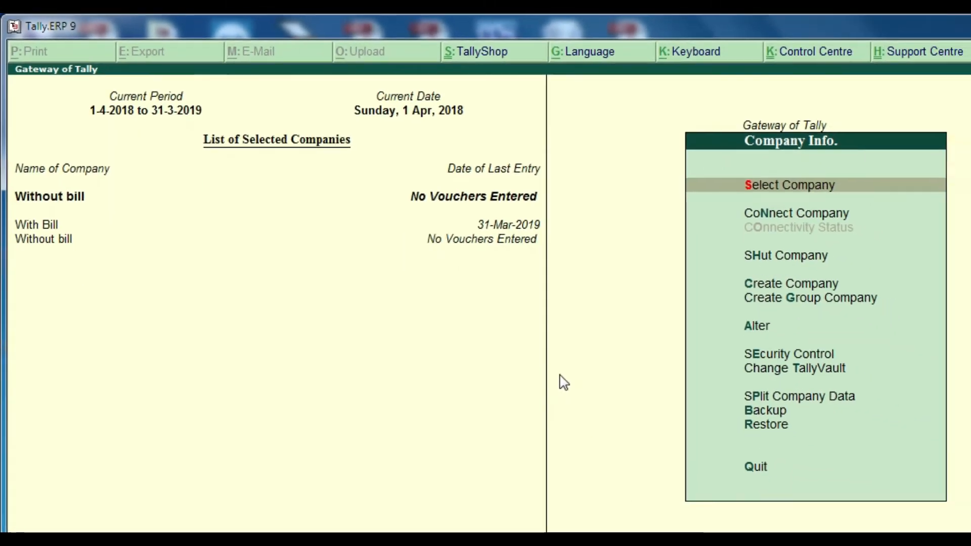
- Open the Profit & Loss A/c of Without bill at its Sales Accounts line
{"action": "key", "text": "Escape"}
{"action": "key", "text": "Up"}
{"action": "key", "text": "Up"}
{"action": "key", "text": "Up"}
{"action": "key", "text": "Up"}
{"action": "key", "text": "Up"}
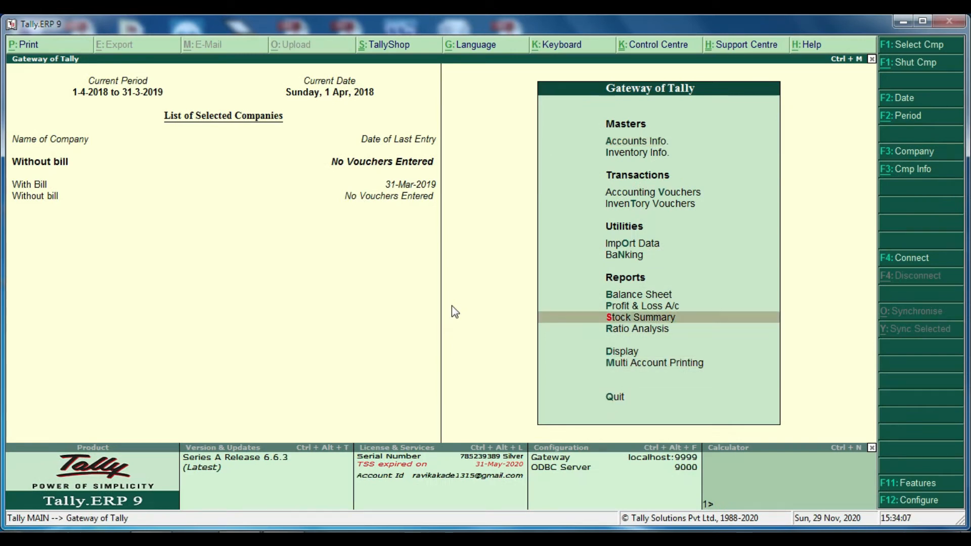
{"action": "key", "text": "Up"}
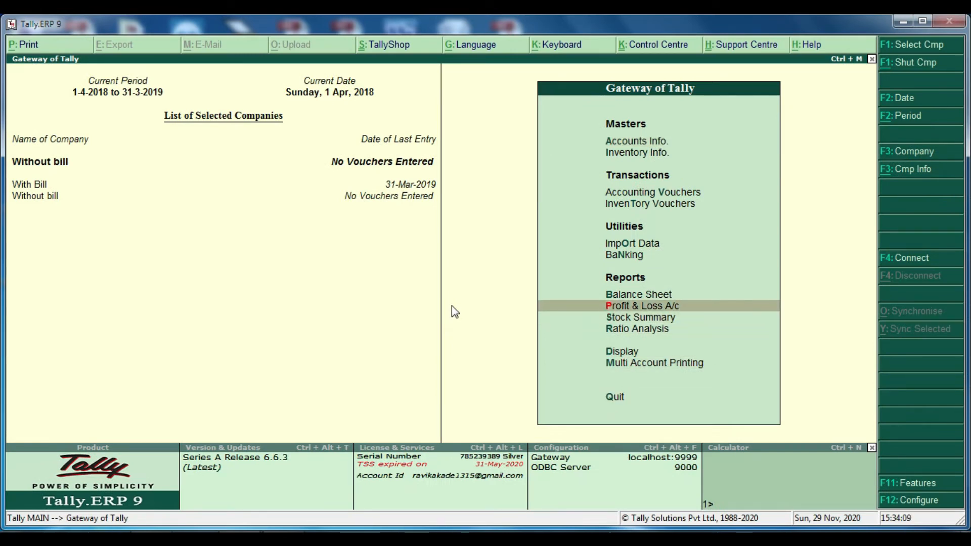
{"action": "key", "text": "Return"}
{"action": "key", "text": "Right"}
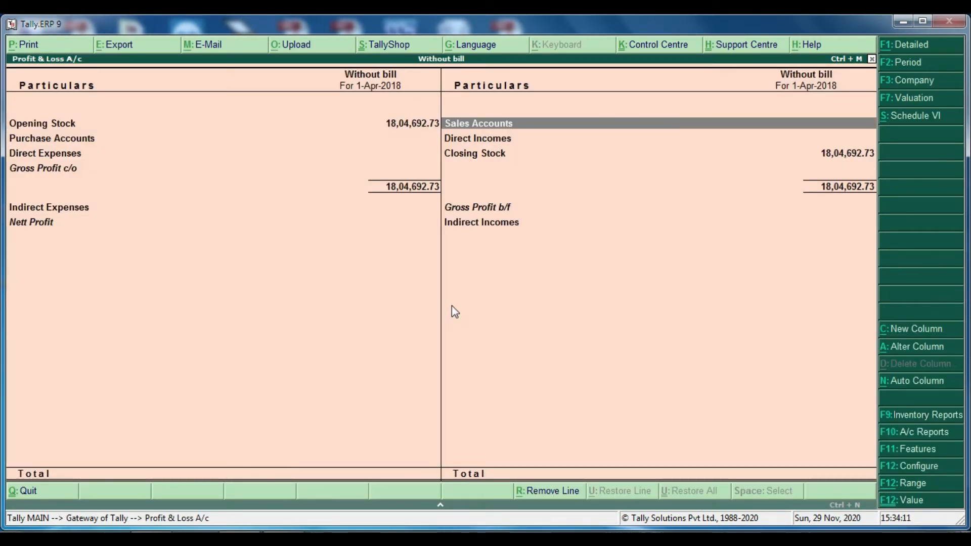
- Check the Purchase Accounts and Sales Accounts lines of Without bill's Profit & Loss A/c, then close the report
{"action": "key", "text": "Left"}
{"action": "key", "text": "Down"}
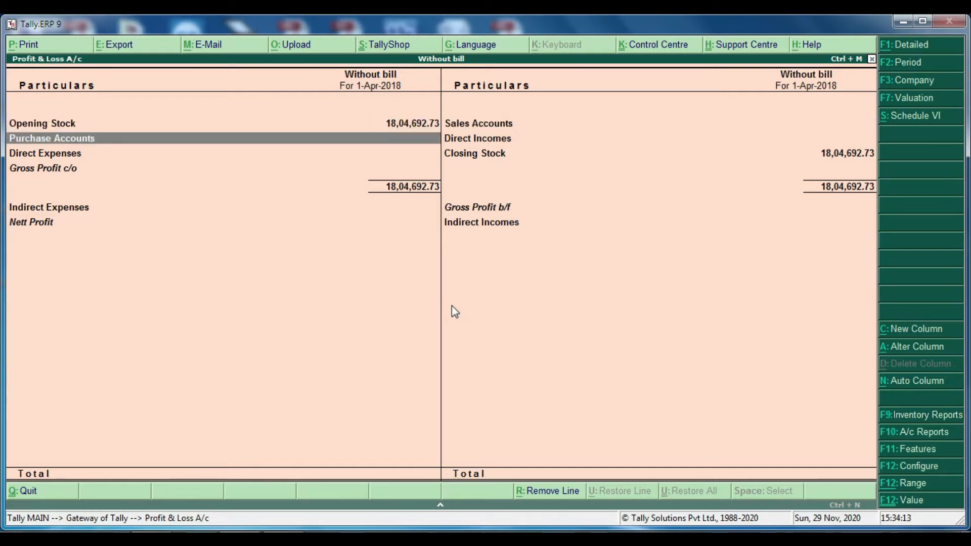
{"action": "key", "text": "Up"}
{"action": "key", "text": "Right"}
{"action": "key", "text": "Left"}
{"action": "key", "text": "Down"}
{"action": "key", "text": "Up"}
{"action": "key", "text": "Right"}
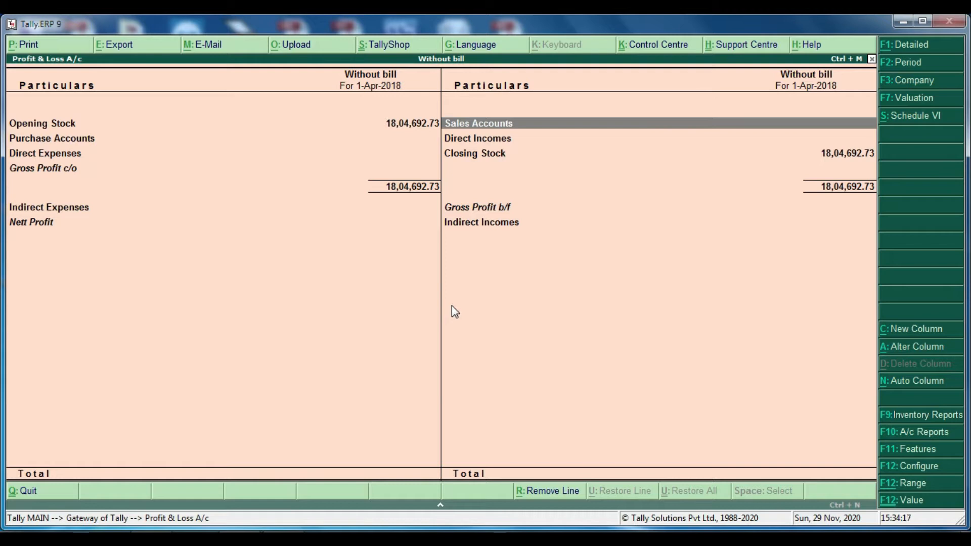
{"action": "key", "text": "Escape"}
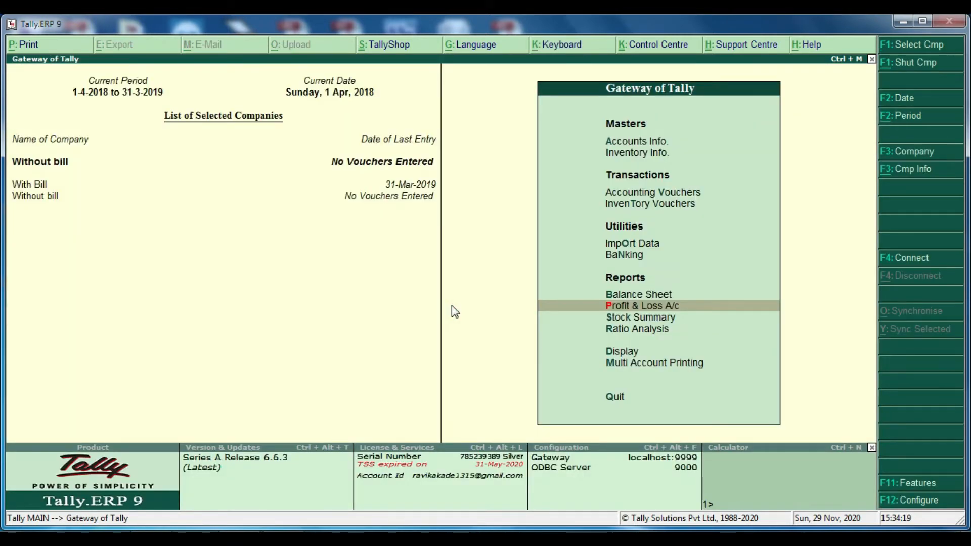
- Make With Bill the active company, view its Profit & Loss A/c for comparison, and close the report
{"action": "left_click", "coordinate": [40, 187]}
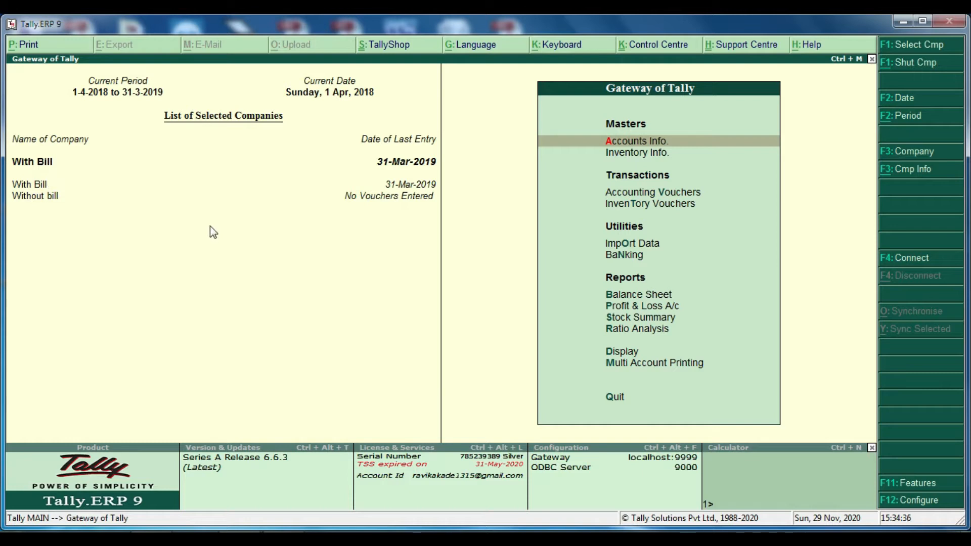
{"action": "key", "text": "Up"}
{"action": "key", "text": "Up"}
{"action": "key", "text": "Up"}
{"action": "key", "text": "Up"}
{"action": "key", "text": "Up"}
{"action": "key", "text": "Up"}
{"action": "key", "text": "Return"}
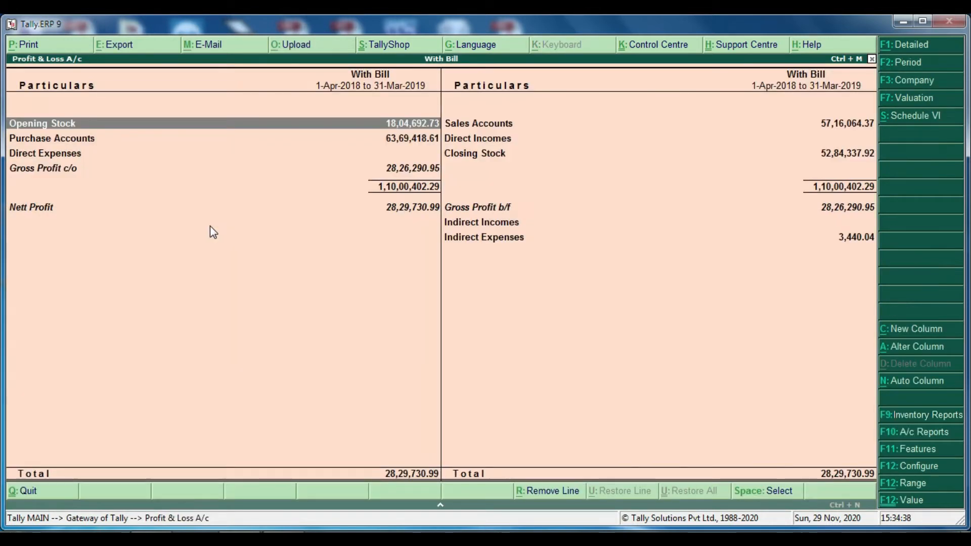
{"action": "key", "text": "Right"}
{"action": "key", "text": "Escape"}
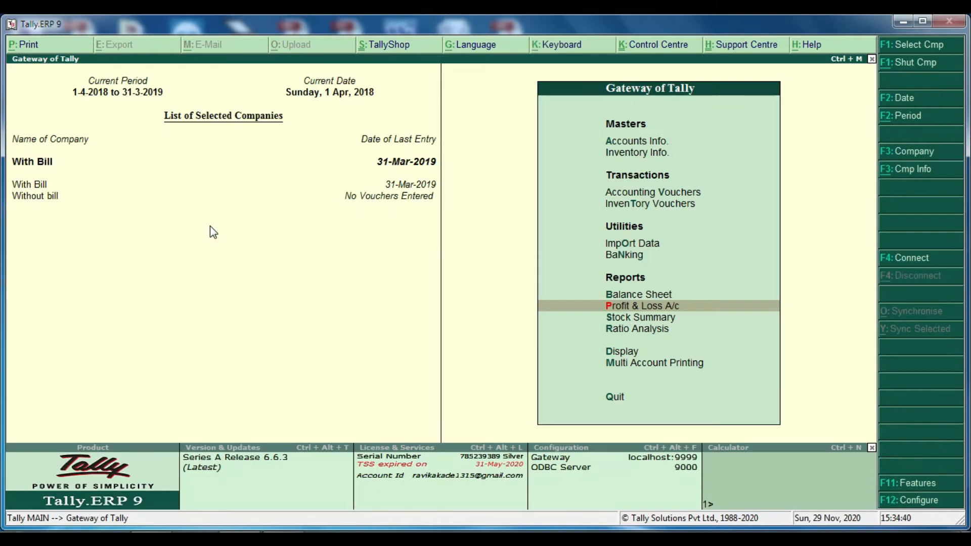
- Switch the active company to Without bill, view its Profit & Loss A/c, and close it
{"action": "left_click", "coordinate": [43, 203]}
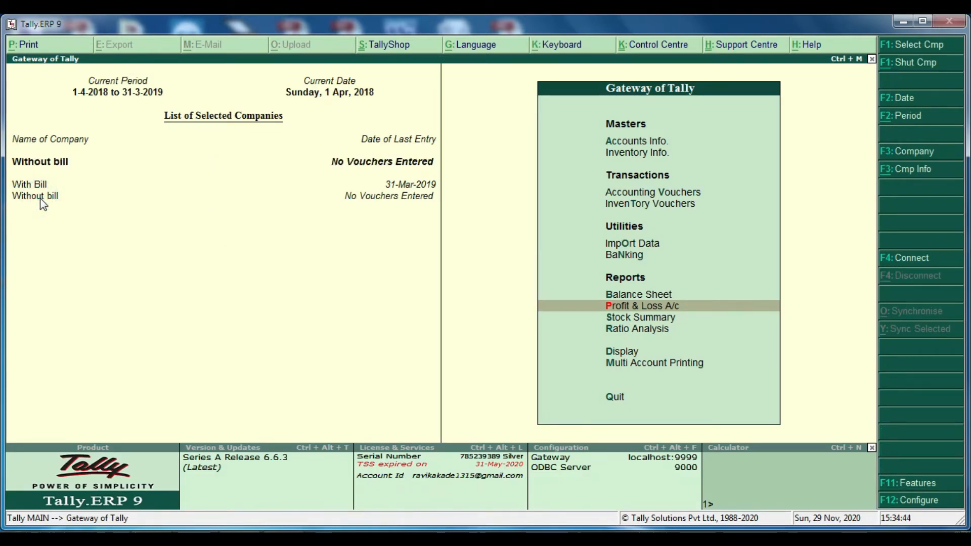
{"action": "key", "text": "Return"}
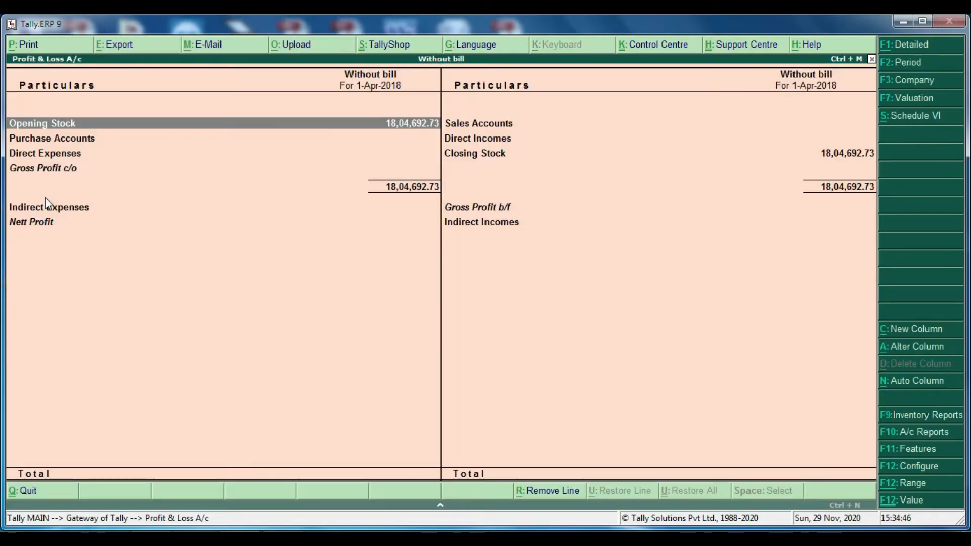
{"action": "key", "text": "Escape"}
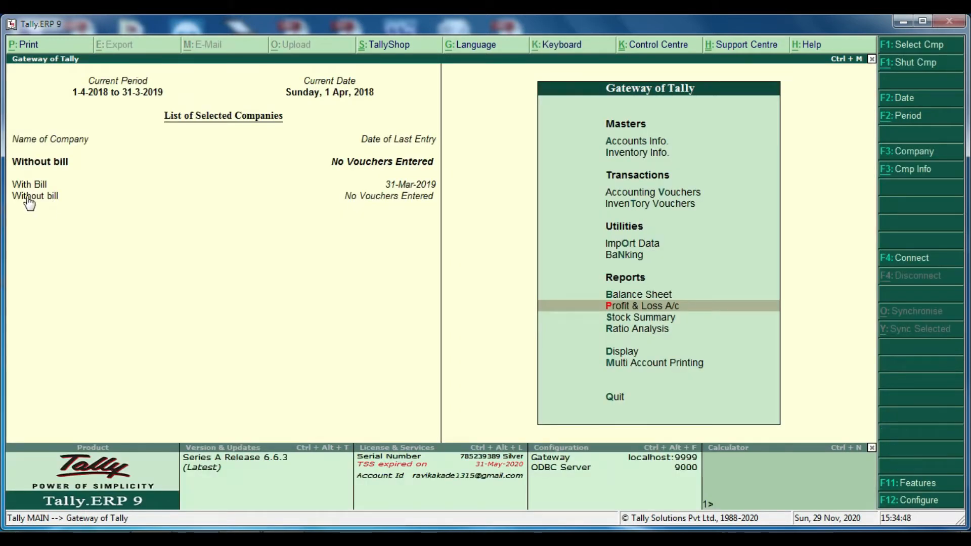
- Switch back to With Bill, review its Profit & Loss A/c, and return to the Gateway of Tally without quitting
{"action": "left_click", "coordinate": [42, 186]}
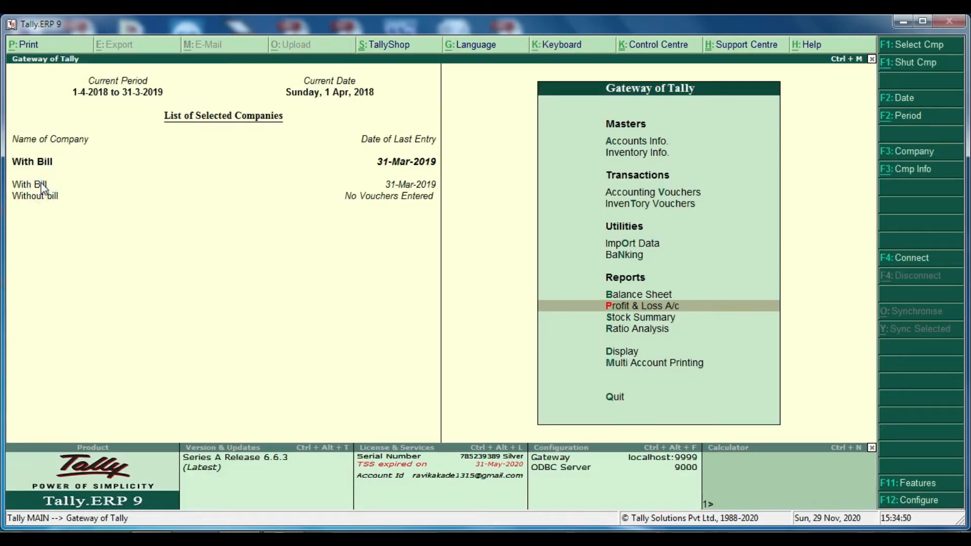
{"action": "key", "text": "Return"}
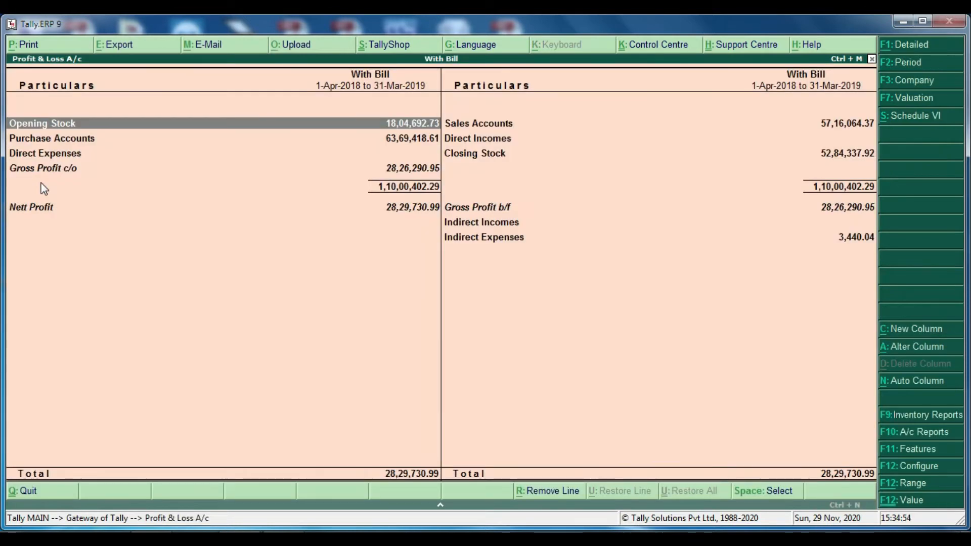
{"action": "key", "text": "Escape"}
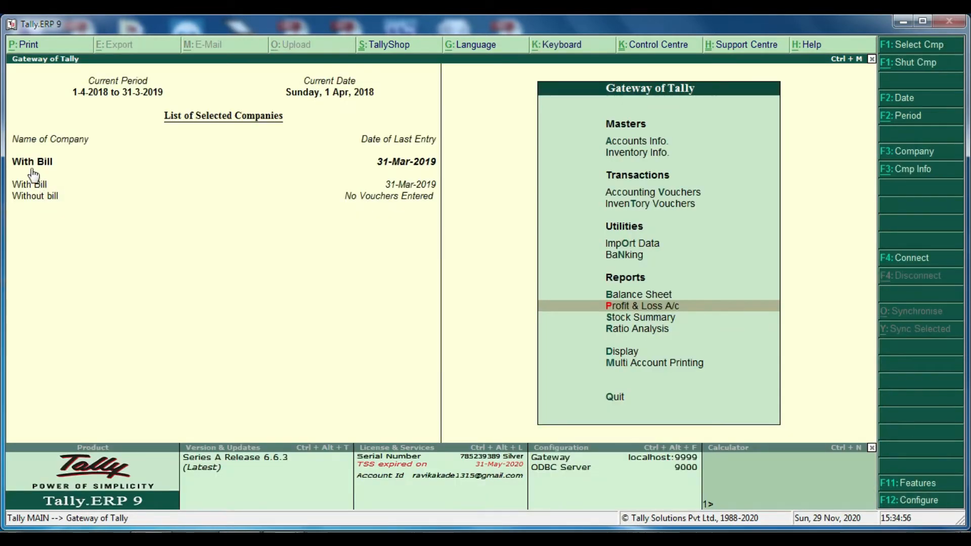
{"action": "key", "text": "Escape"}
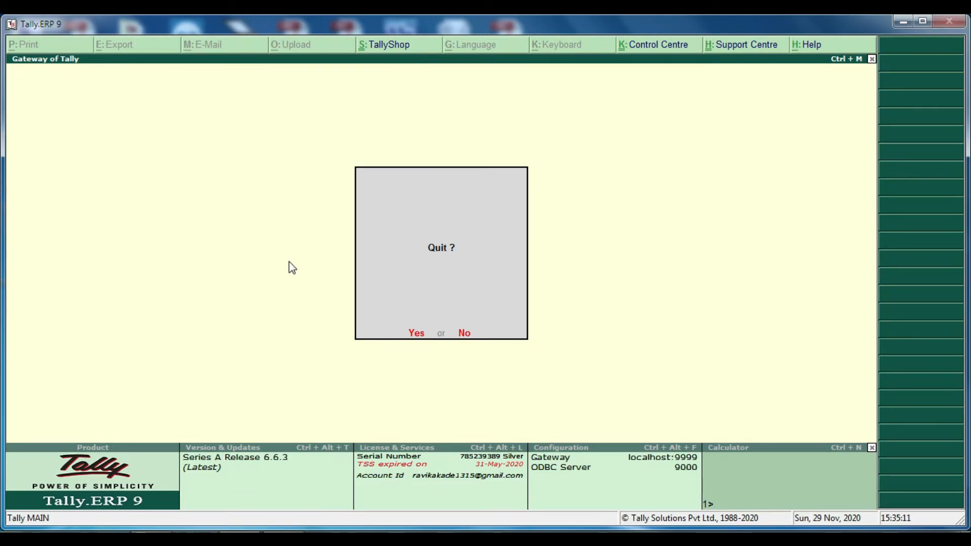
{"action": "key", "text": "n"}
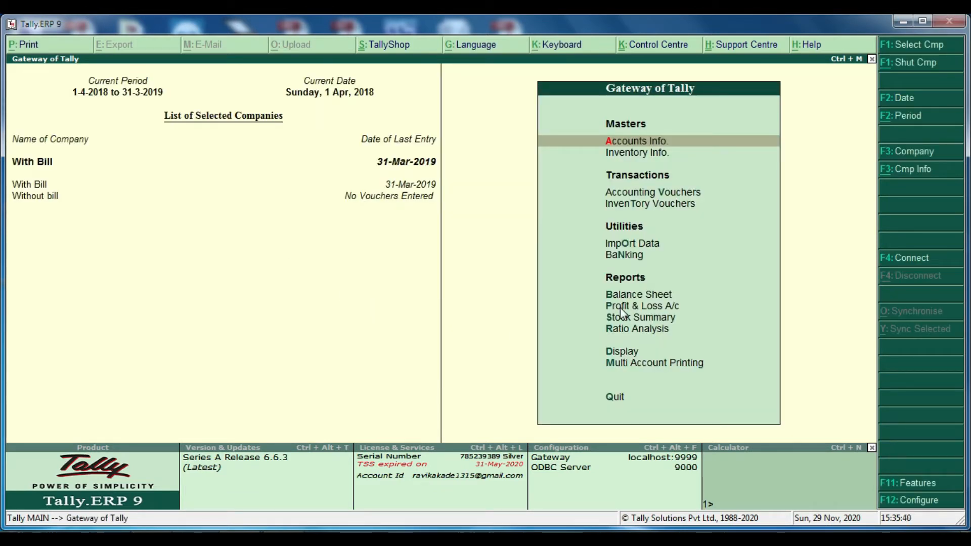
- Open the Statistics report under Statements of Accounts for With Bill
{"action": "key", "text": "Down"}
{"action": "key", "text": "Up"}
{"action": "key", "text": "Up"}
{"action": "key", "text": "Up"}
{"action": "key", "text": "Up"}
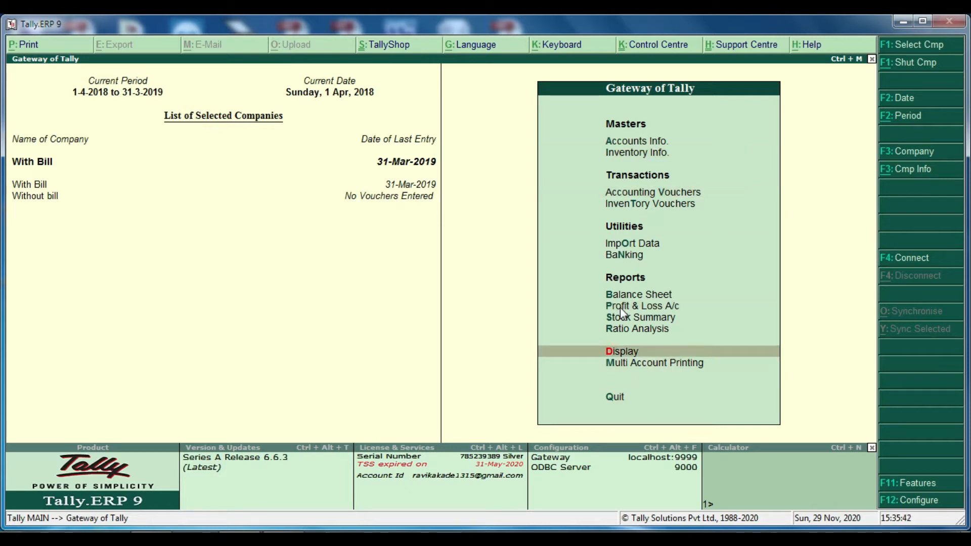
{"action": "key", "text": "Return"}
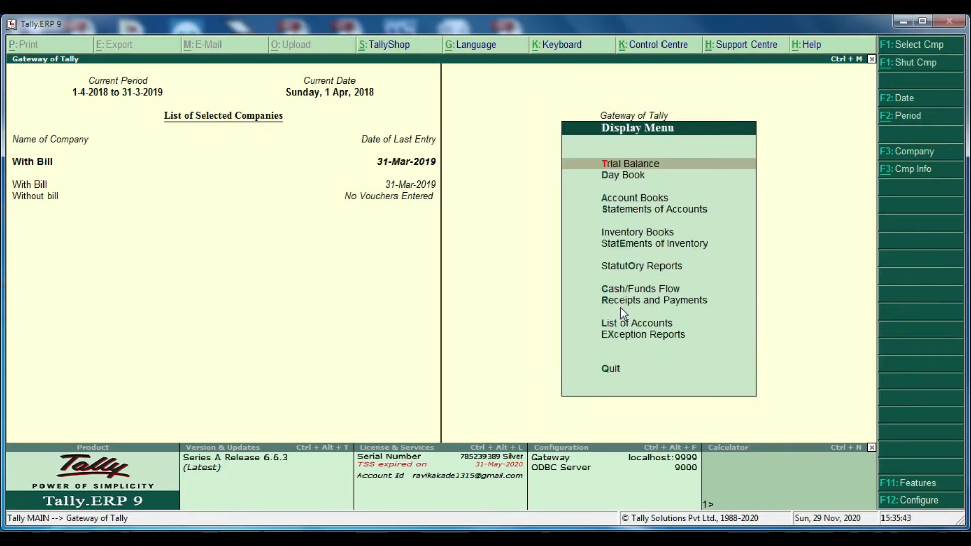
{"action": "key", "text": "Down"}
{"action": "key", "text": "Down"}
{"action": "key", "text": "Down"}
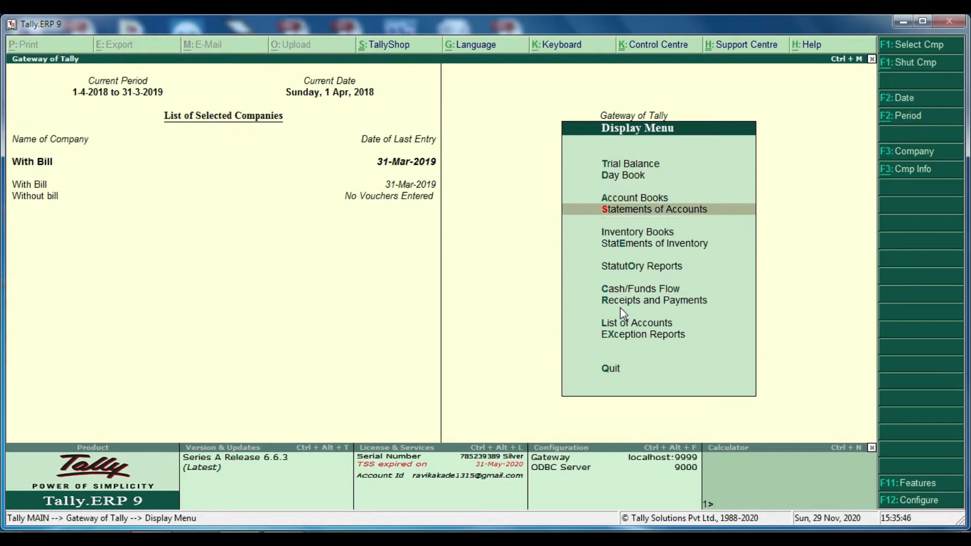
{"action": "key", "text": "Return"}
{"action": "key", "text": "Down"}
{"action": "key", "text": "Return"}
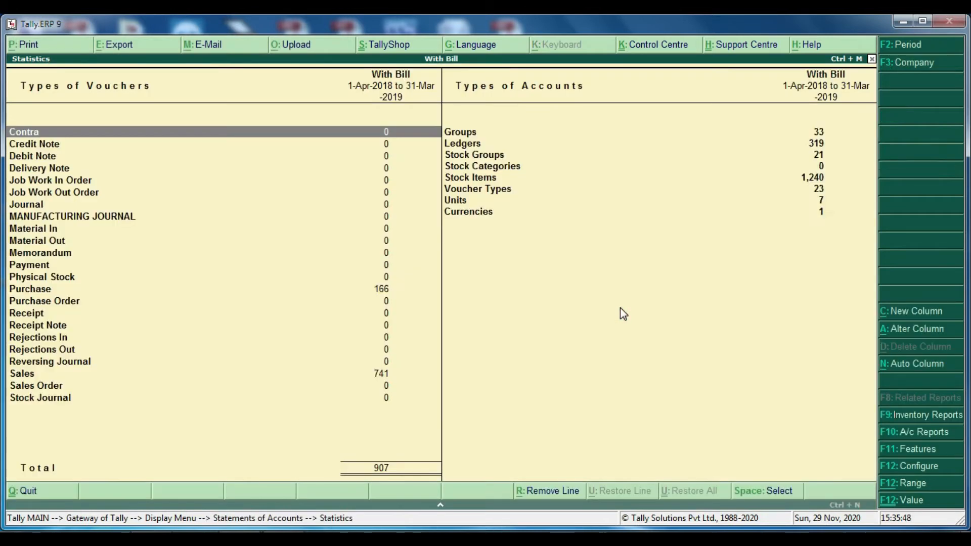
- Examine the number of Purchase and Sales vouchers in the Statistics report of With Bill
{"action": "key", "text": "Down"}
{"action": "key", "text": "Down"}
{"action": "key", "text": "Down"}
{"action": "key", "text": "Down"}
{"action": "key", "text": "Down"}
{"action": "key", "text": "Down"}
{"action": "key", "text": "Down"}
{"action": "key", "text": "Down"}
{"action": "key", "text": "Down"}
{"action": "key", "text": "Down"}
{"action": "key", "text": "Down"}
{"action": "key", "text": "Down"}
{"action": "key", "text": "Down"}
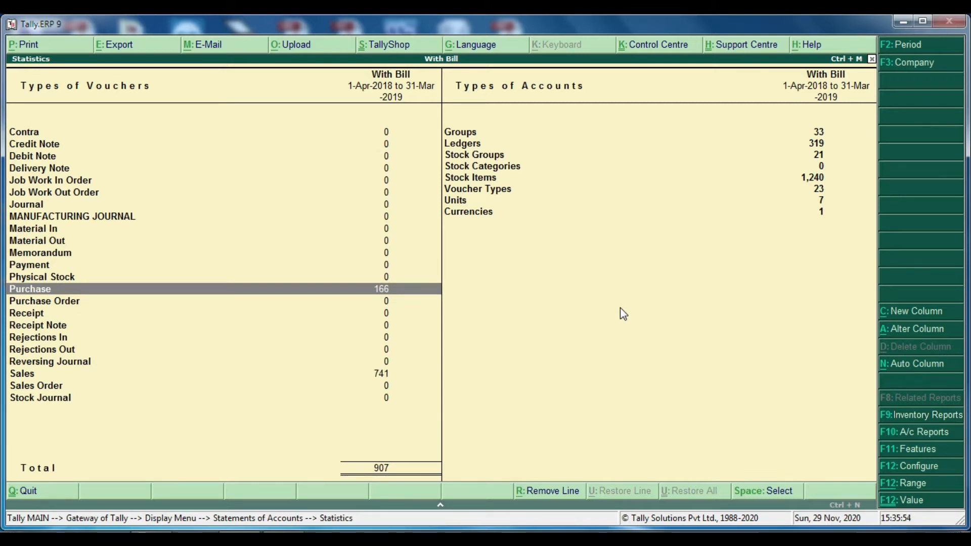
{"action": "key", "text": "Down"}
{"action": "key", "text": "Down"}
{"action": "key", "text": "Down"}
{"action": "key", "text": "Down"}
{"action": "key", "text": "Down"}
{"action": "key", "text": "Down"}
{"action": "key", "text": "Down"}
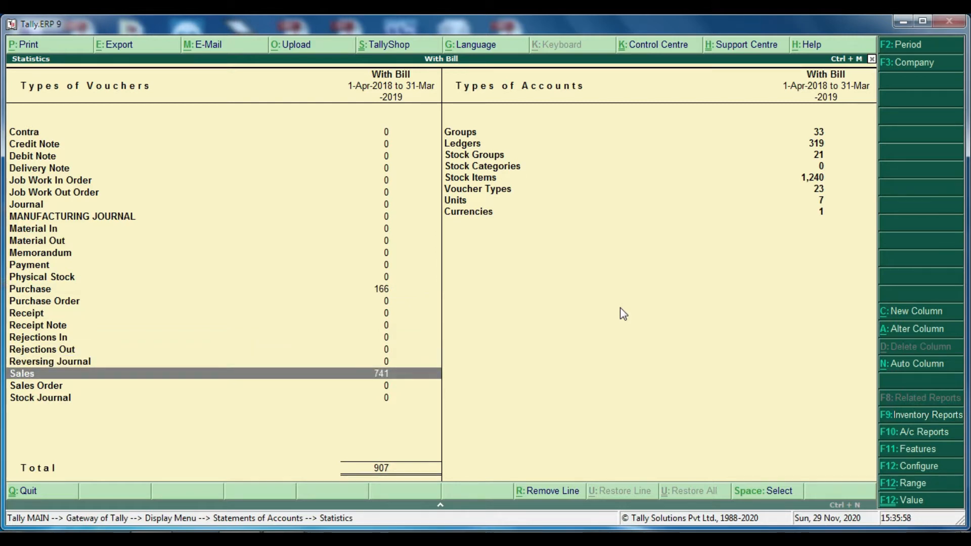
{"action": "key", "text": "Up"}
{"action": "key", "text": "Up"}
{"action": "key", "text": "Up"}
{"action": "key", "text": "Up"}
{"action": "key", "text": "Up"}
{"action": "key", "text": "Up"}
{"action": "key", "text": "Up"}
{"action": "key", "text": "Up"}
{"action": "key", "text": "Up"}
{"action": "key", "text": "Up"}
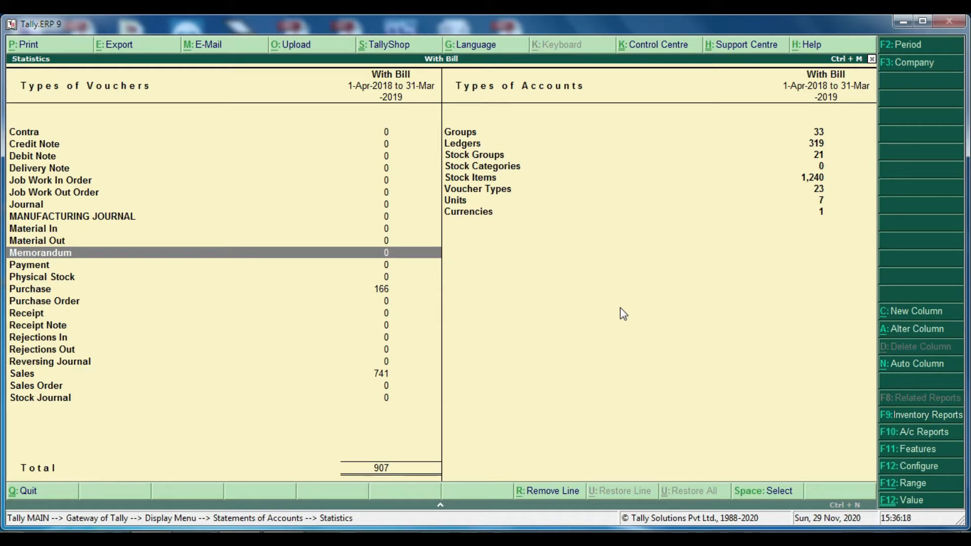
- Close the Statistics report and return to the Gateway of Tally without quitting the program
{"action": "key", "text": "Escape"}
{"action": "key", "text": "Escape"}
{"action": "key", "text": "Escape"}
{"action": "key", "text": "Escape"}
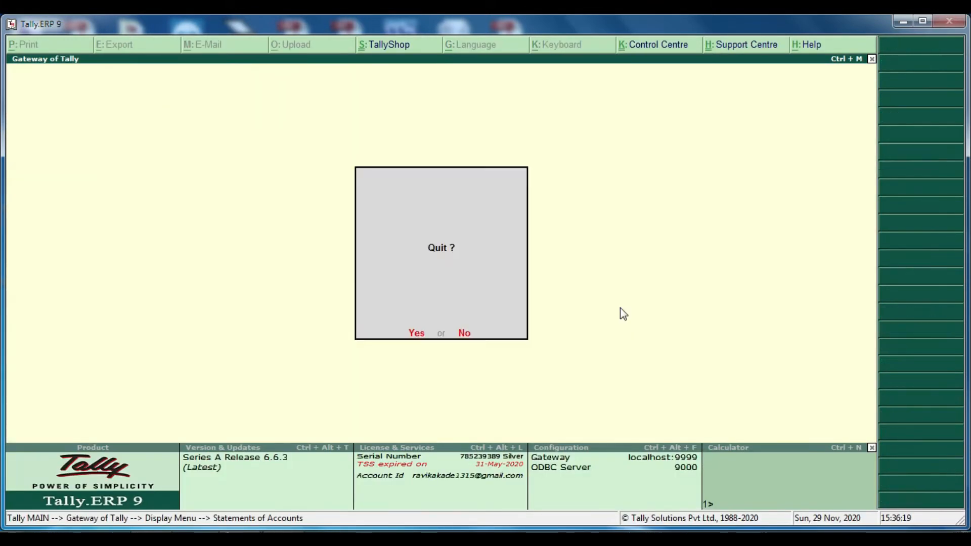
{"action": "key", "text": "Escape"}
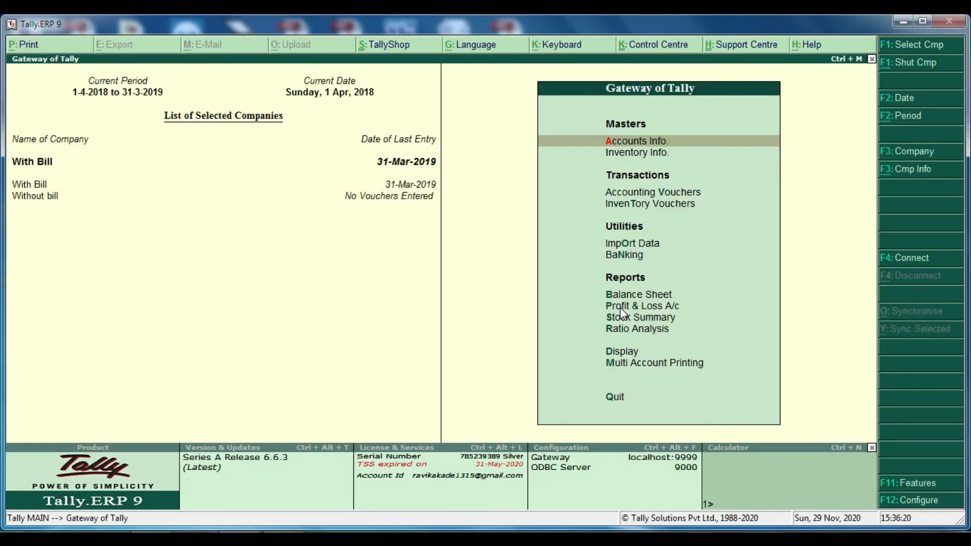
- Switch to the Without bill company and open its Statistics report under Statements of Accounts
{"action": "left_click", "coordinate": [45, 196]}
{"action": "key", "text": "d"}
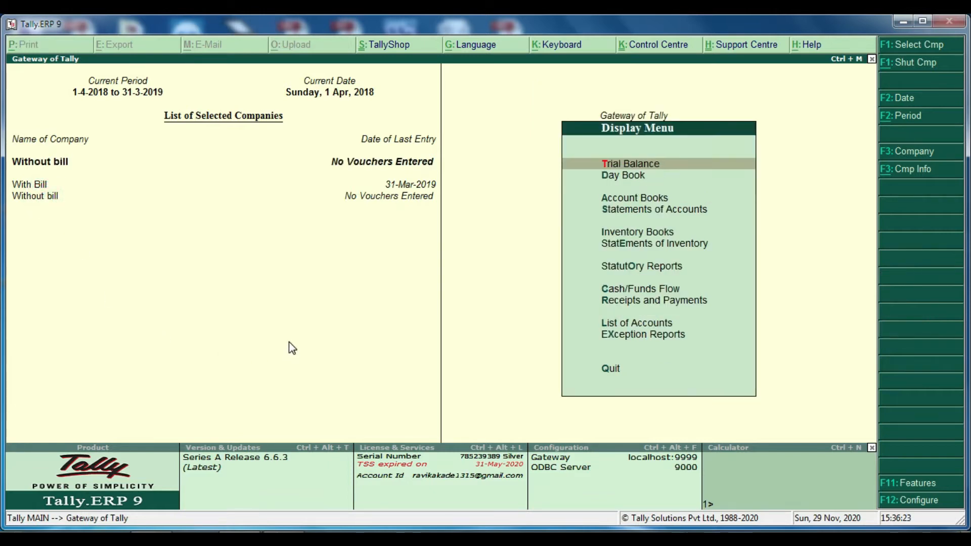
{"action": "key", "text": "s"}
{"action": "key", "text": "s"}
- Examine the voucher counts for every voucher type in the Statistics report of Without bill
{"action": "key", "text": "Down"}
{"action": "key", "text": "Down"}
{"action": "key", "text": "Down"}
{"action": "key", "text": "Down"}
{"action": "key", "text": "Down"}
{"action": "key", "text": "Down"}
{"action": "key", "text": "Down"}
{"action": "key", "text": "Down"}
{"action": "key", "text": "Down"}
{"action": "key", "text": "Down"}
{"action": "key", "text": "Down"}
{"action": "key", "text": "Down"}
{"action": "key", "text": "Down"}
{"action": "key", "text": "Down"}
{"action": "key", "text": "Down"}
{"action": "key", "text": "Down"}
{"action": "key", "text": "Down"}
{"action": "key", "text": "Down"}
{"action": "key", "text": "Down"}
{"action": "key", "text": "Down"}
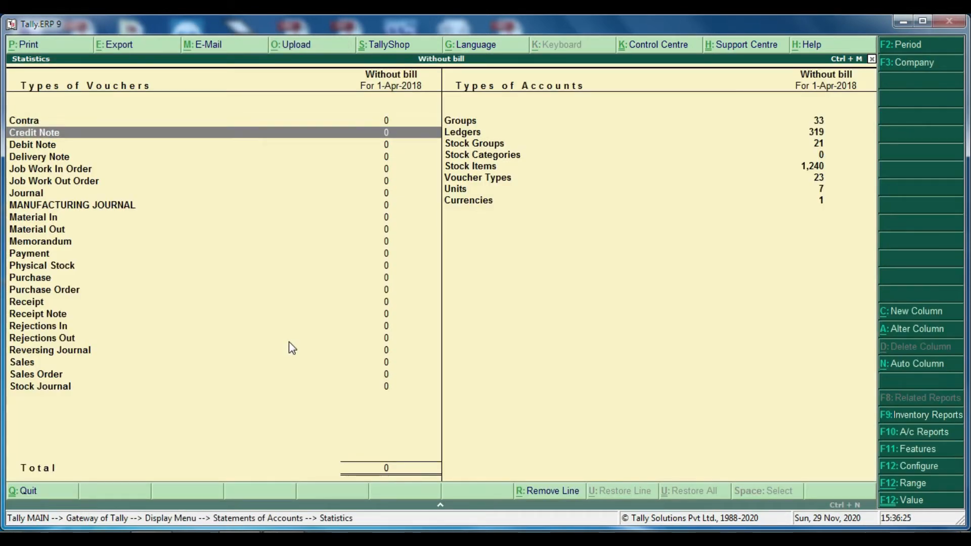
{"action": "key", "text": "Up"}
{"action": "key", "text": "Up"}
{"action": "key", "text": "Up"}
{"action": "key", "text": "Up"}
{"action": "key", "text": "Up"}
{"action": "key", "text": "Up"}
{"action": "key", "text": "Up"}
{"action": "key", "text": "Up"}
{"action": "key", "text": "Up"}
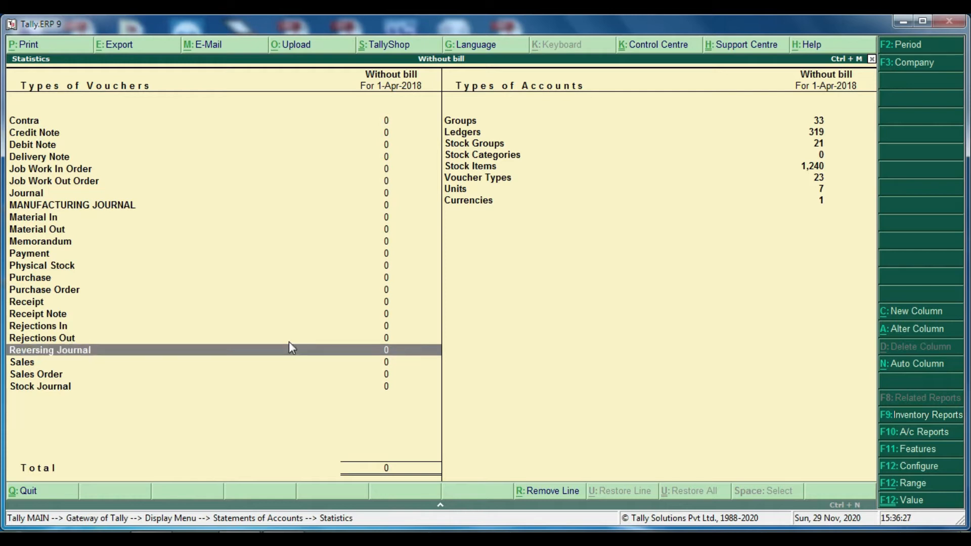
{"action": "key", "text": "Up"}
{"action": "key", "text": "Up"}
{"action": "key", "text": "Up"}
{"action": "key", "text": "Up"}
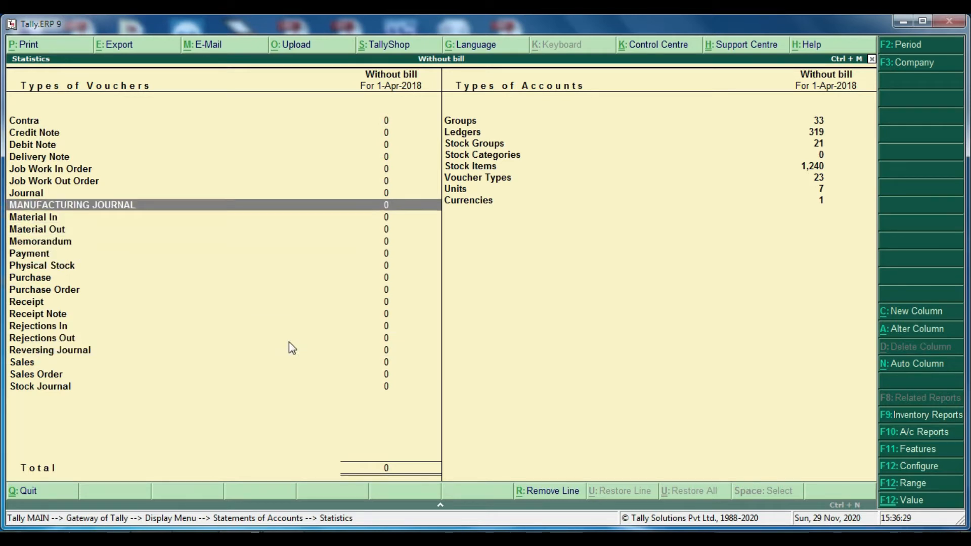
{"action": "key", "text": "Down"}
{"action": "key", "text": "Down"}
{"action": "key", "text": "Down"}
{"action": "key", "text": "Down"}
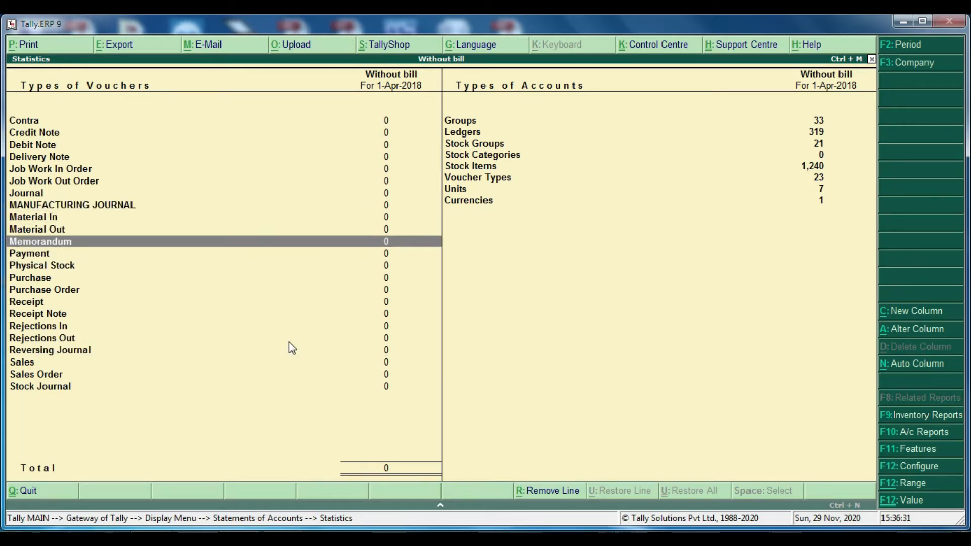
{"action": "key", "text": "Down"}
{"action": "key", "text": "Up"}
{"action": "key", "text": "Up"}
{"action": "key", "text": "Up"}
{"action": "key", "text": "Up"}
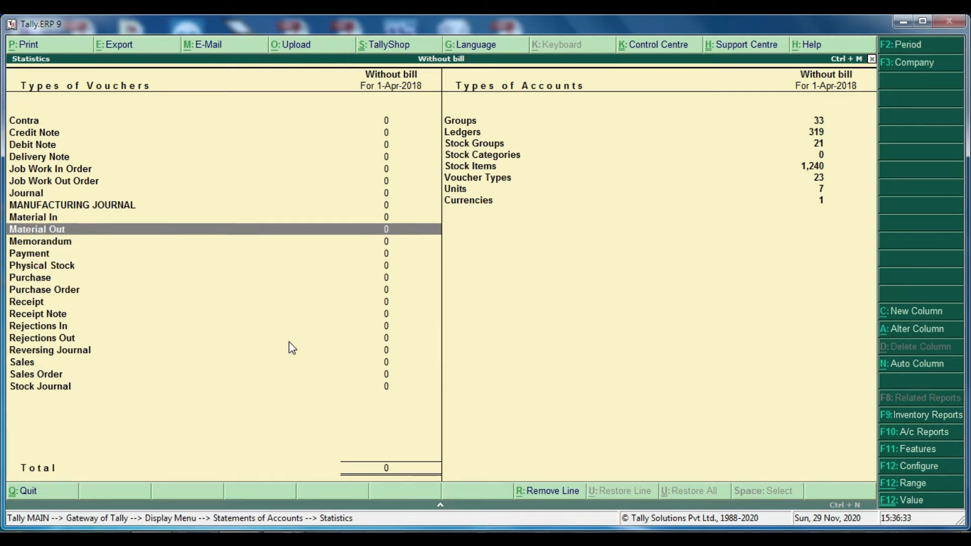
{"action": "key", "text": "Up"}
{"action": "key", "text": "Up"}
{"action": "key", "text": "Up"}
{"action": "key", "text": "Up"}
{"action": "key", "text": "Up"}
{"action": "key", "text": "Up"}
{"action": "key", "text": "Up"}
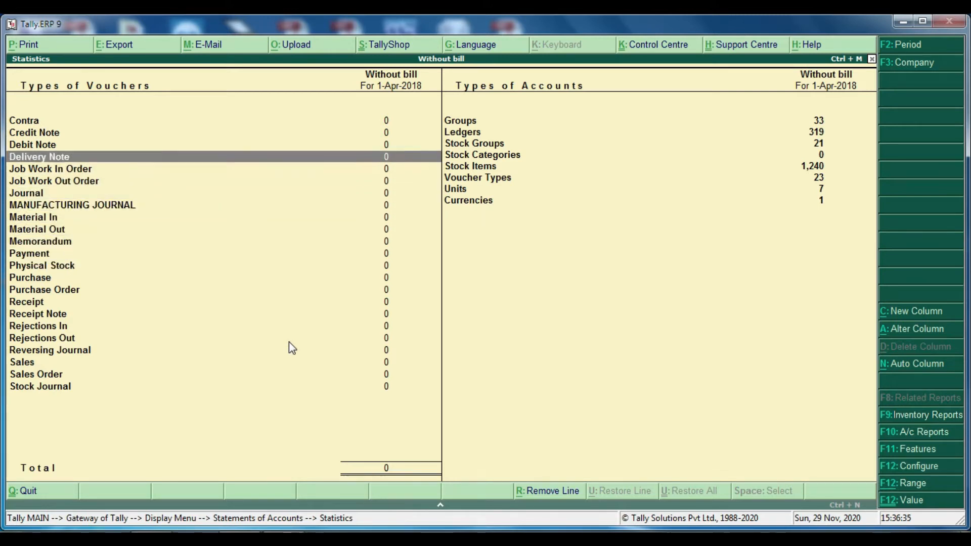
{"action": "key", "text": "Up"}
{"action": "key", "text": "Down"}
{"action": "key", "text": "Down"}
{"action": "key", "text": "Down"}
{"action": "key", "text": "Down"}
{"action": "key", "text": "Down"}
{"action": "left_click", "coordinate": [23, 122]}
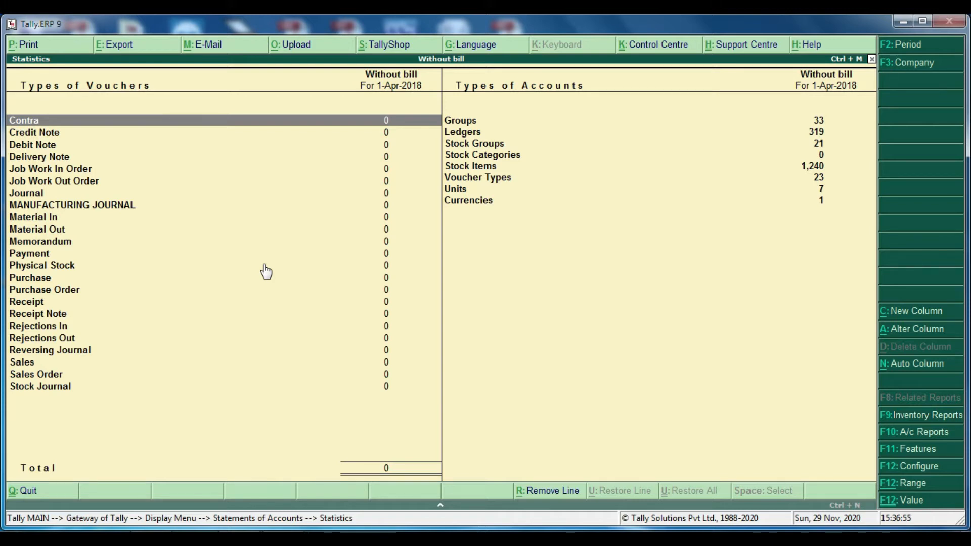
- Close the Without bill Statistics report and go back to the Gateway of Tally without quitting
{"action": "key", "text": "Escape"}
{"action": "key", "text": "Escape"}
{"action": "key", "text": "Escape"}
{"action": "key", "text": "Escape"}
{"action": "key", "text": "Escape"}
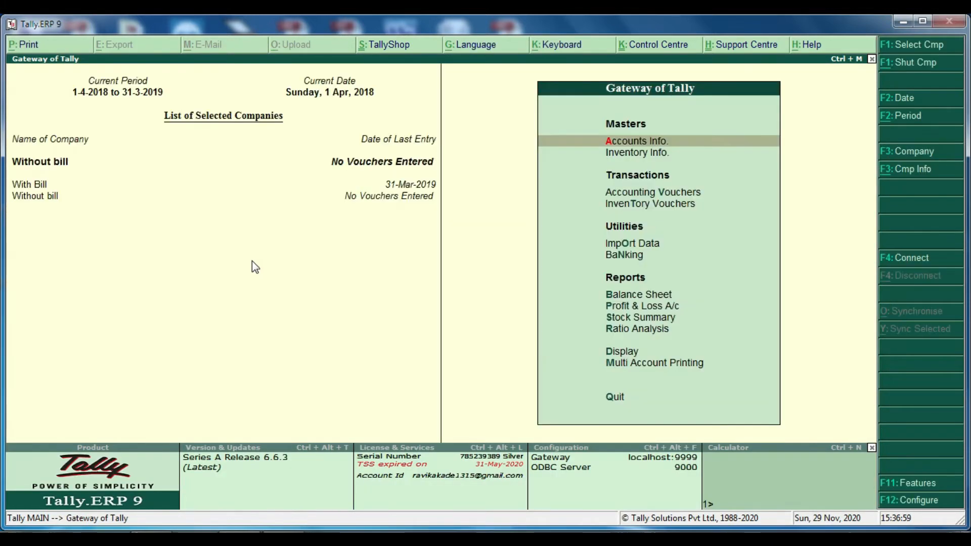
- Make With Bill the active company and open its Statistics report under Statements of Accounts
{"action": "left_click", "coordinate": [36, 184]}
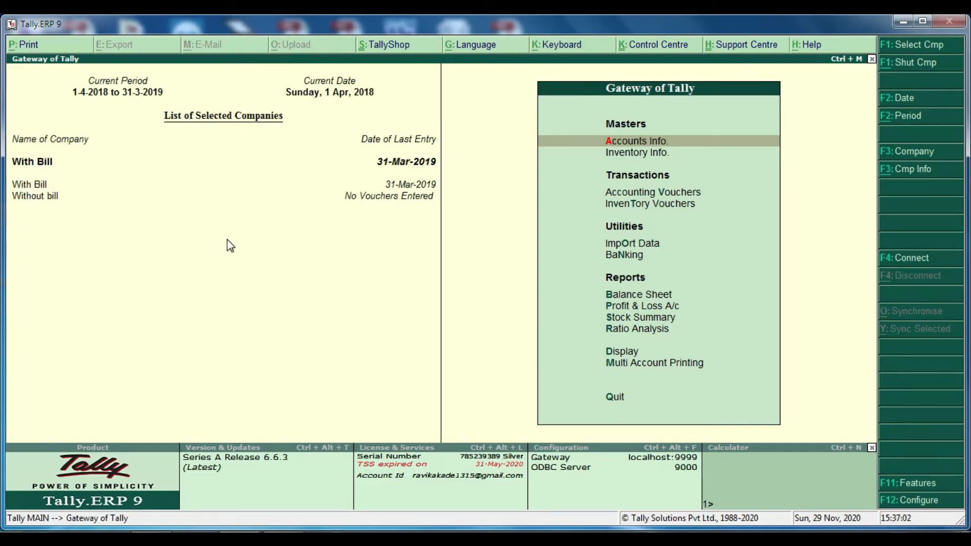
{"action": "key", "text": "Up"}
{"action": "key", "text": "Up"}
{"action": "key", "text": "Up"}
{"action": "key", "text": "Up"}
{"action": "key", "text": "Up"}
{"action": "key", "text": "Up"}
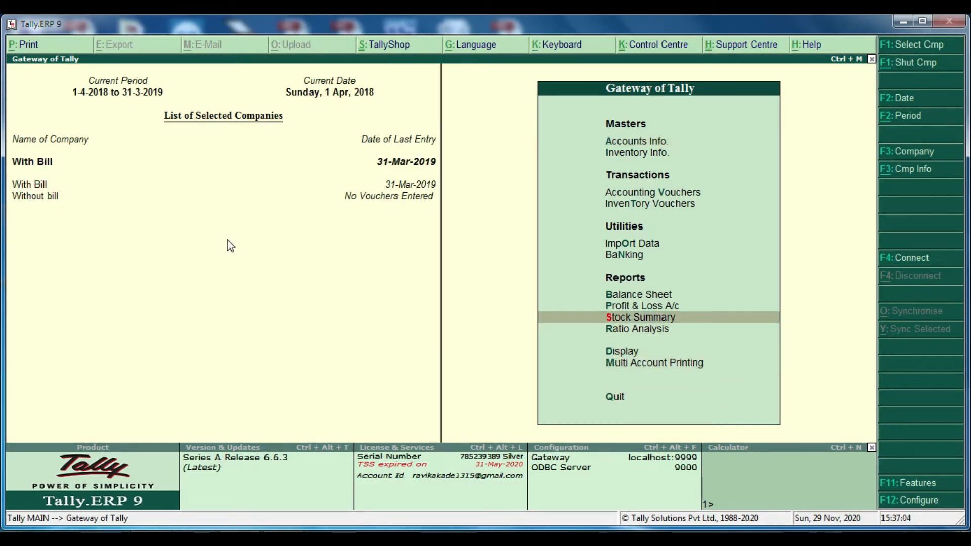
{"action": "key", "text": "d"}
{"action": "key", "text": "s"}
{"action": "key", "text": "s"}
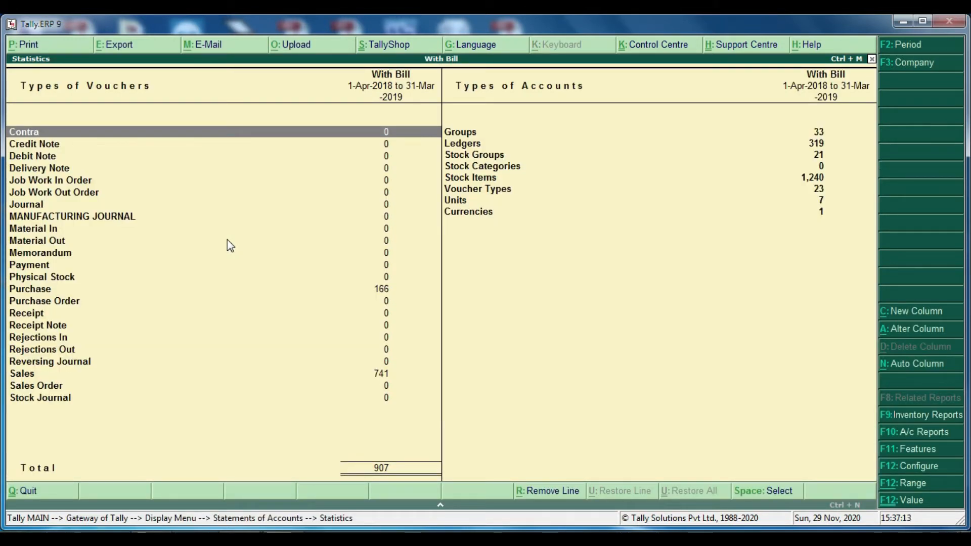
- Check the Purchase voucher count in the Statistics report of With Bill
{"action": "key", "text": "Down"}
{"action": "key", "text": "Down"}
{"action": "key", "text": "Down"}
{"action": "key", "text": "Down"}
{"action": "key", "text": "Down"}
{"action": "key", "text": "Down"}
{"action": "key", "text": "Down"}
{"action": "key", "text": "Down"}
{"action": "key", "text": "Down"}
{"action": "key", "text": "Down"}
{"action": "key", "text": "Down"}
{"action": "key", "text": "Down"}
{"action": "key", "text": "Down"}
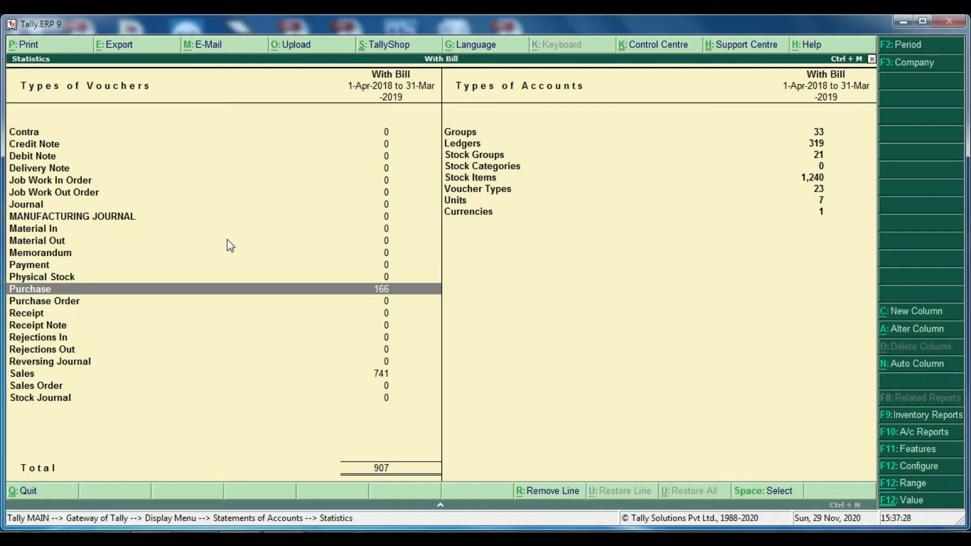
- Open the Sales vouchers from the Statistics report and display the March 2019 Sales voucher list
{"action": "key", "text": "Down"}
{"action": "key", "text": "Down"}
{"action": "key", "text": "Down"}
{"action": "key", "text": "Down"}
{"action": "key", "text": "Down"}
{"action": "key", "text": "Down"}
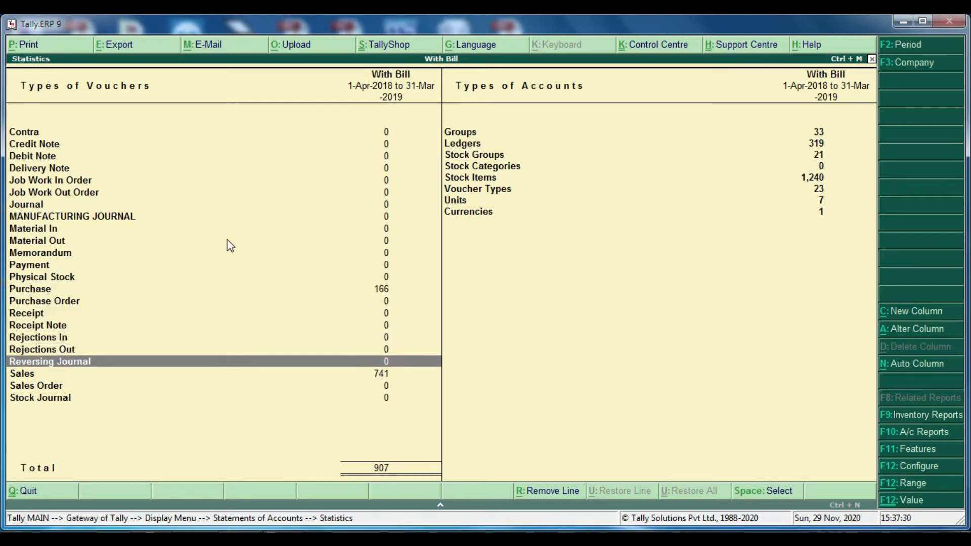
{"action": "key", "text": "Down"}
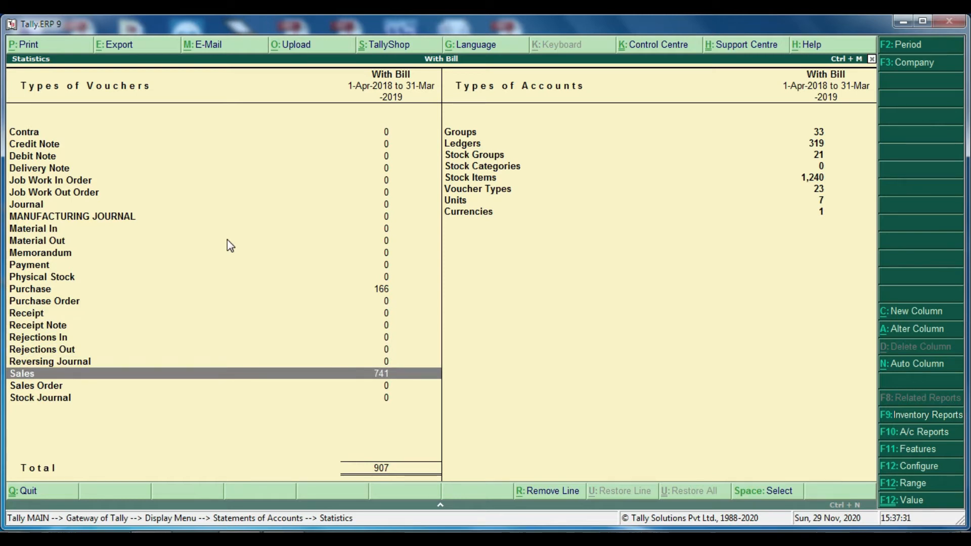
{"action": "key", "text": "Return"}
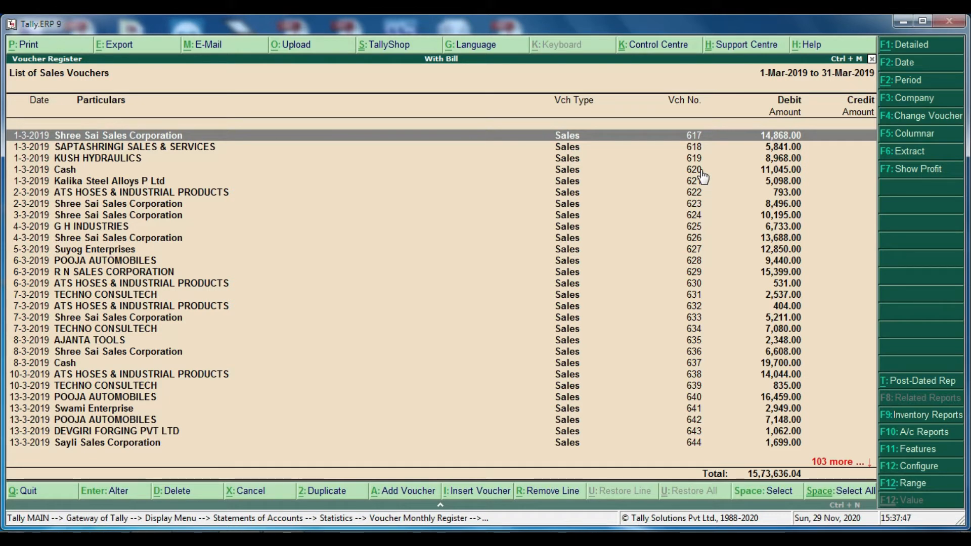
- Clear both period dates so the Sales voucher list covers the full year 1-Apr-2018 to 31-Mar-2019
{"action": "key", "text": "alt+F2"}
{"action": "key", "text": "BackSpace"}
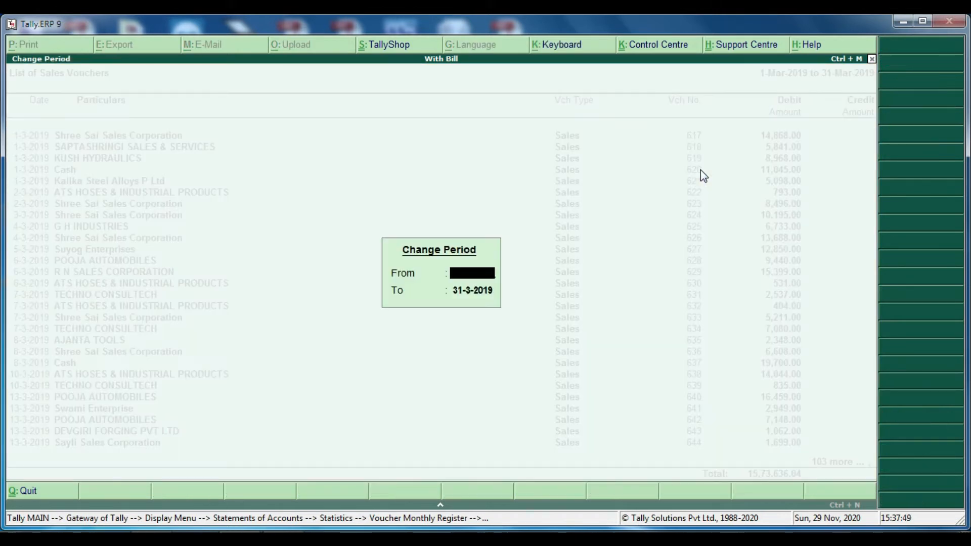
{"action": "key", "text": "Return"}
{"action": "key", "text": "BackSpace"}
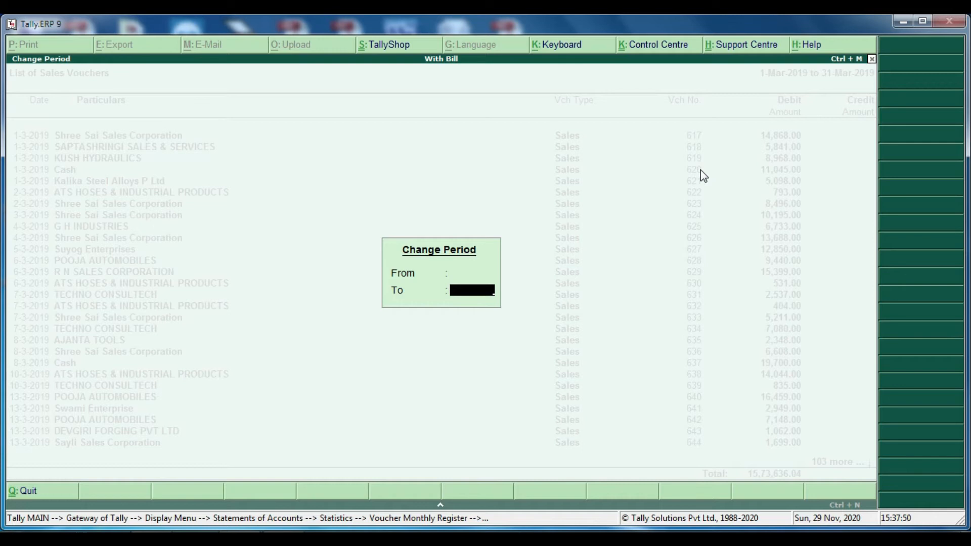
{"action": "key", "text": "Return"}
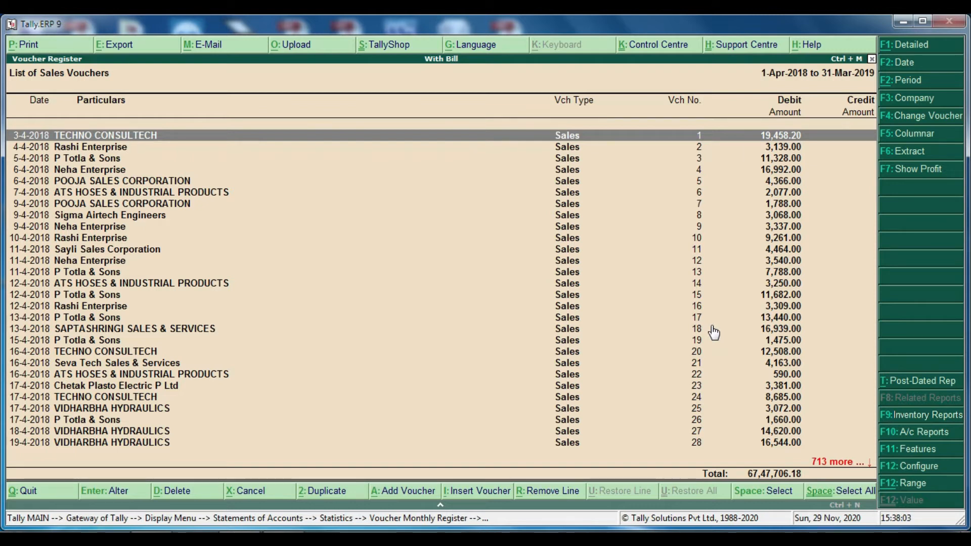
- Start exporting the Sales Register, keep Default (All Languages), and set the export format to XML (Data Interchange)
{"action": "key", "text": "alt+e"}
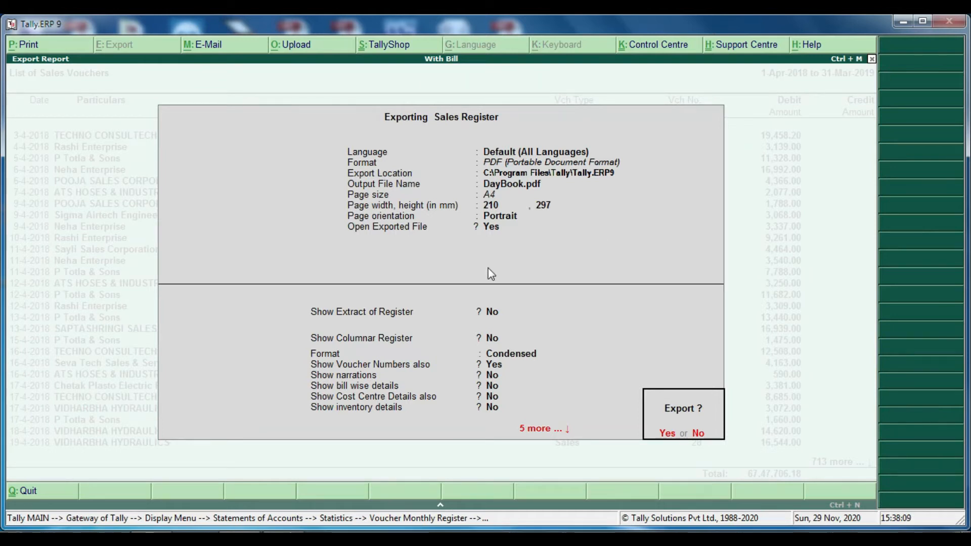
{"action": "key", "text": "n"}
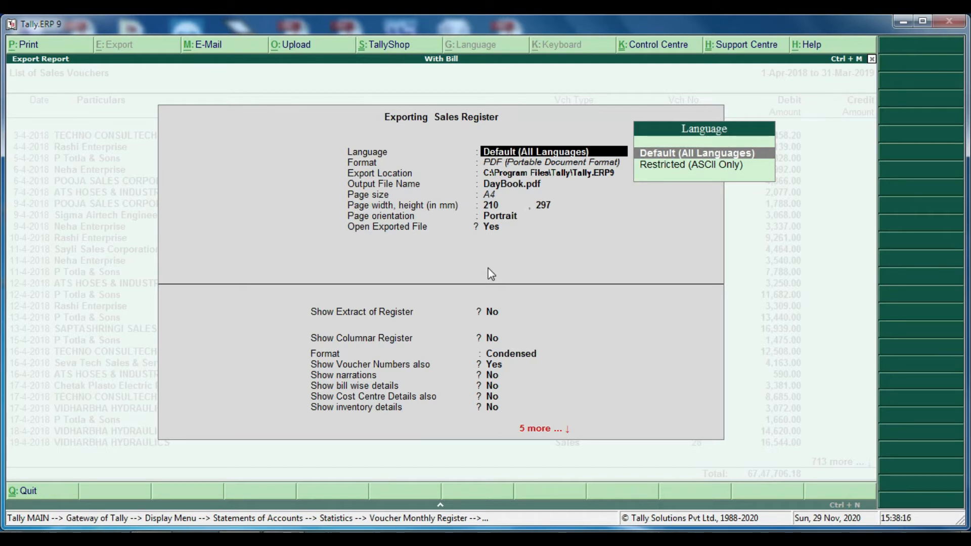
{"action": "key", "text": "Return"}
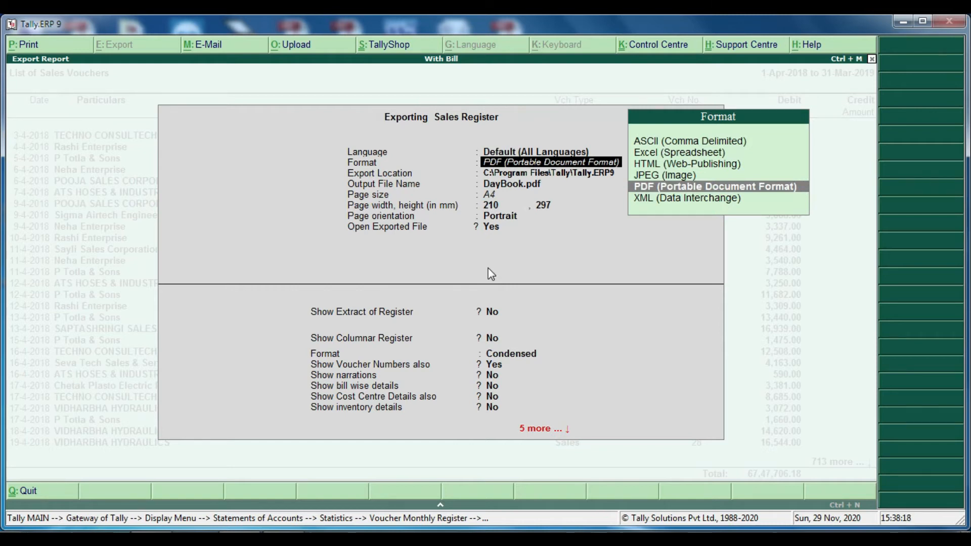
{"action": "key", "text": "Down"}
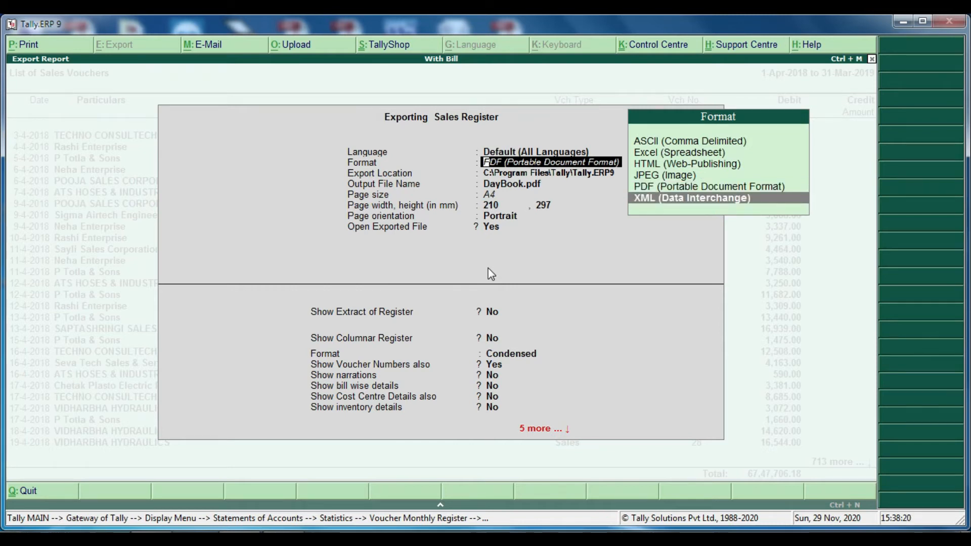
{"action": "key", "text": "Up"}
{"action": "key", "text": "Up"}
{"action": "key", "text": "Up"}
{"action": "key", "text": "Up"}
{"action": "key", "text": "Up"}
{"action": "key", "text": "Down"}
{"action": "key", "text": "Down"}
{"action": "key", "text": "Down"}
{"action": "key", "text": "Down"}
{"action": "key", "text": "Down"}
{"action": "key", "text": "Return"}
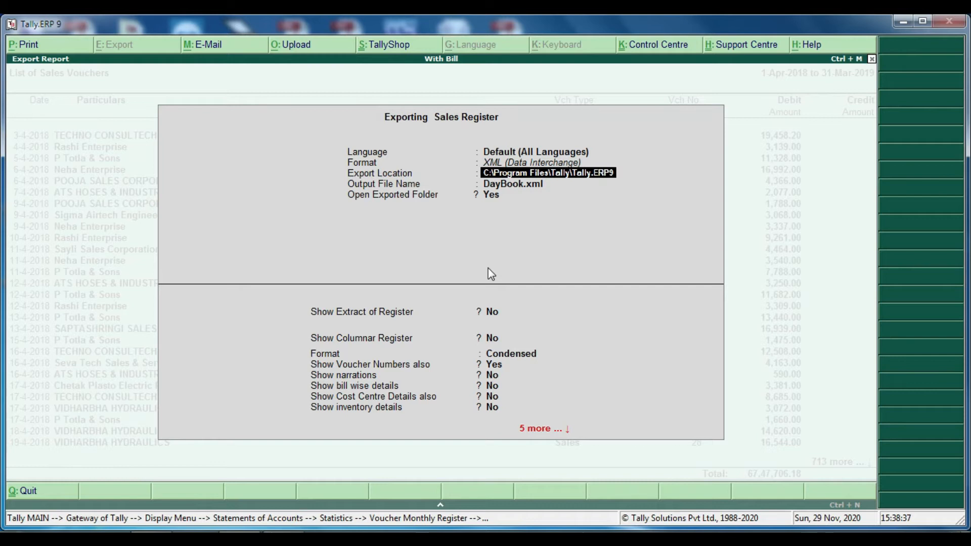
- Keep the export location C:\Program Files\Tally\Tally.ERP9, the output file name DayBook.xml, and Open Exported Folder set to Yes
{"action": "key", "text": "Return"}
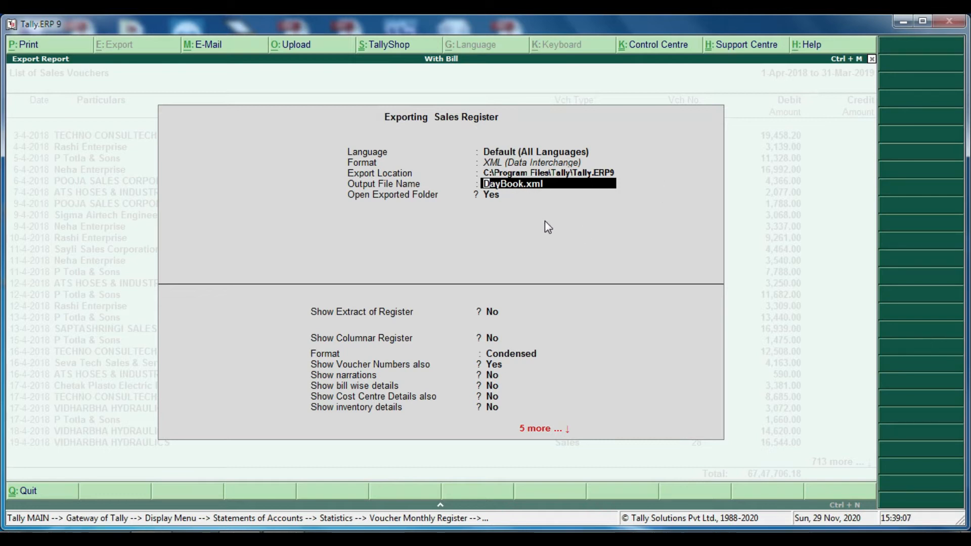
{"action": "key", "text": "Return"}
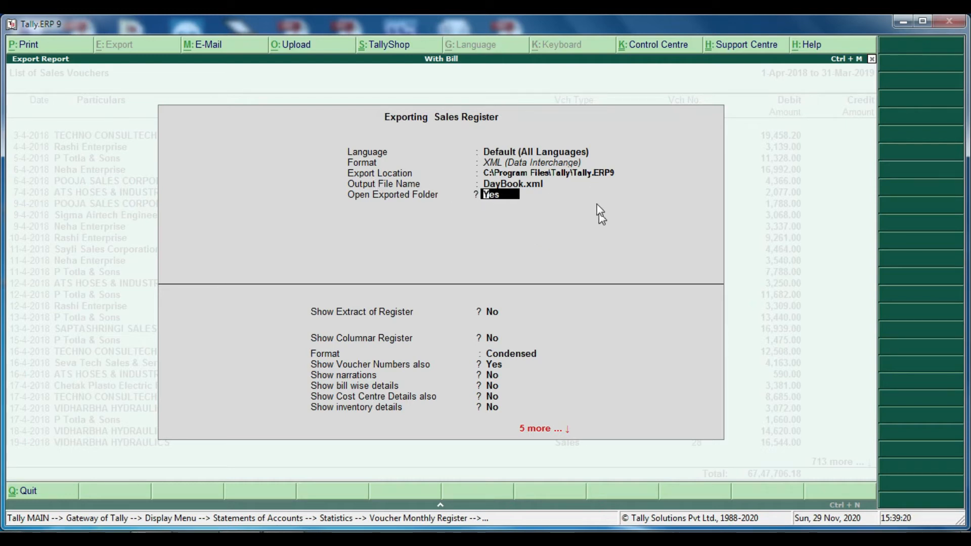
{"action": "key", "text": "Return"}
- Keep the Sales Register options at Condensed format with voucher numbers, and leave narrations, bill-wise, cost centre, inventory and stock item description details at No
{"action": "key", "text": "Return"}
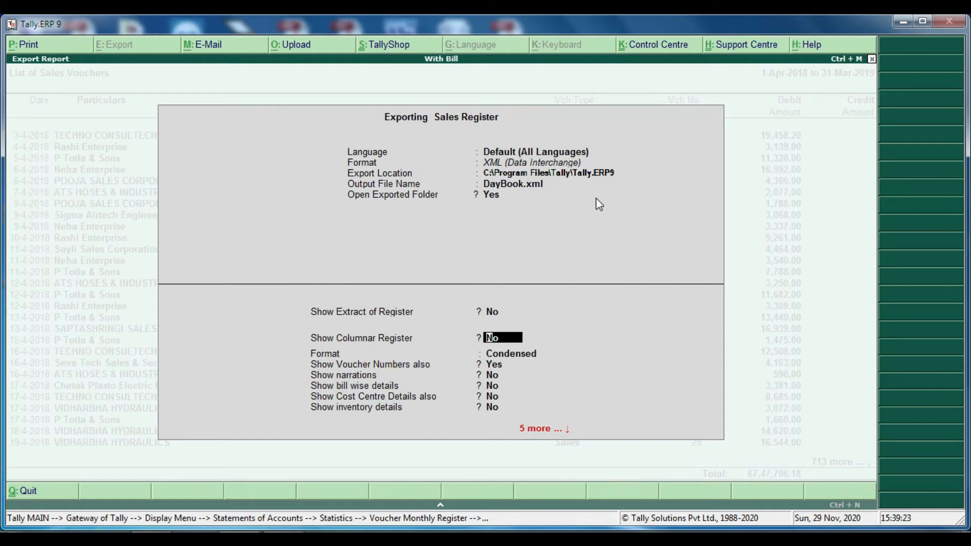
{"action": "key", "text": "Return"}
{"action": "key", "text": "Return"}
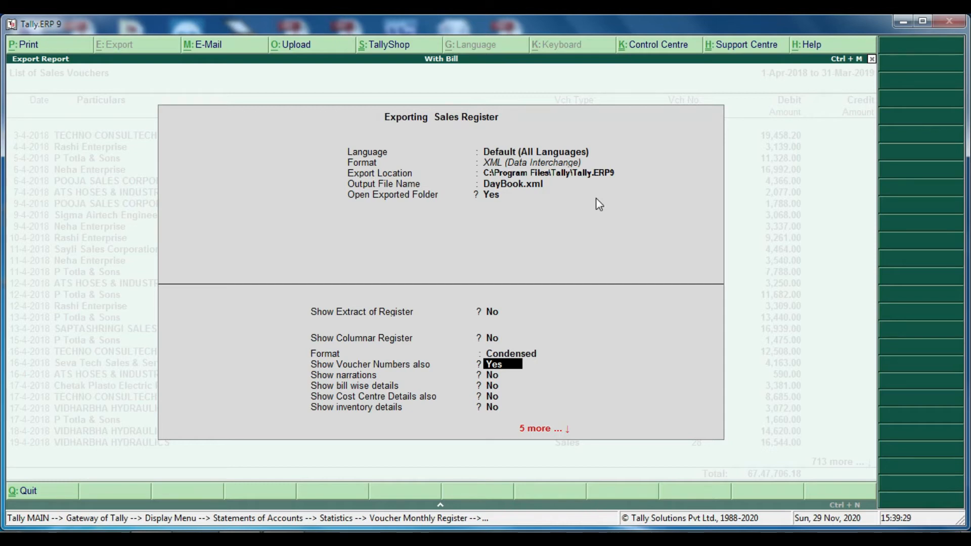
{"action": "key", "text": "Return"}
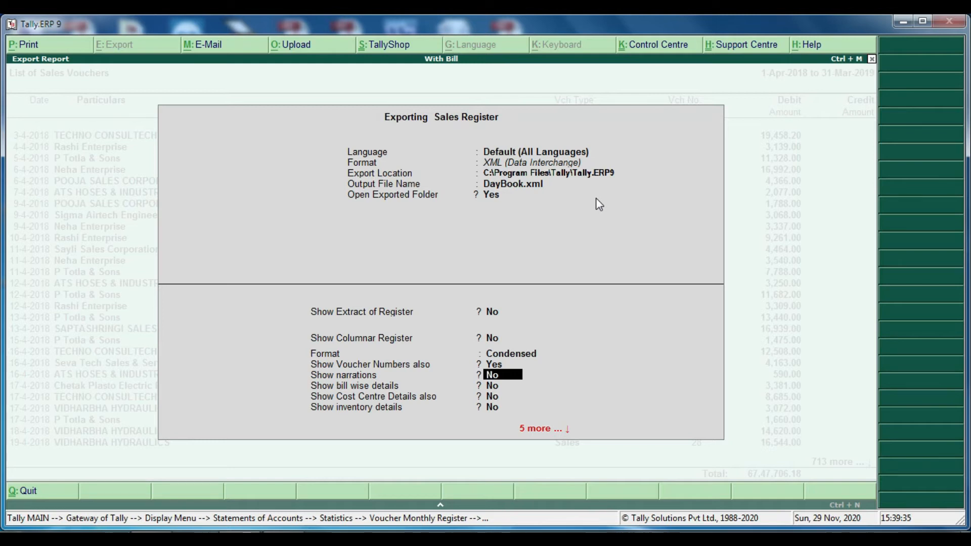
{"action": "key", "text": "Return"}
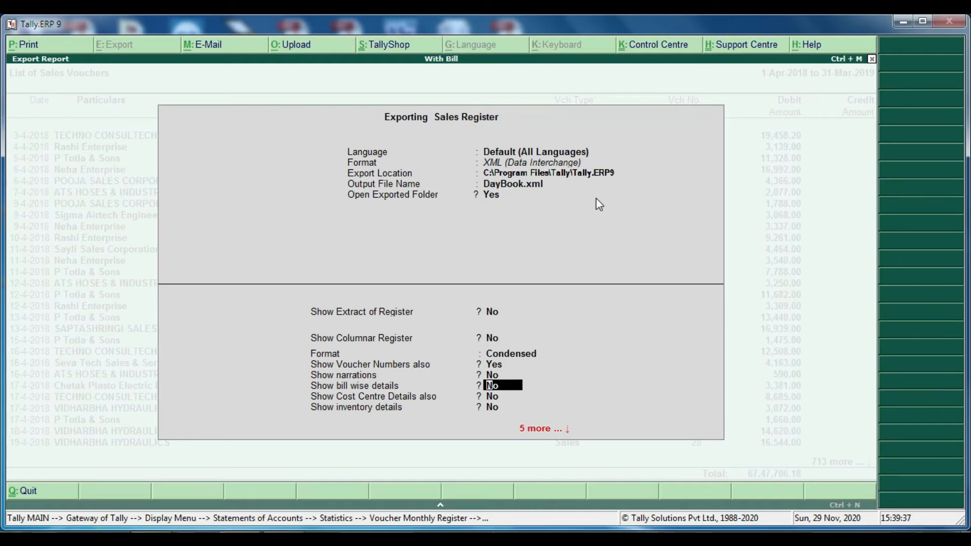
{"action": "key", "text": "Return"}
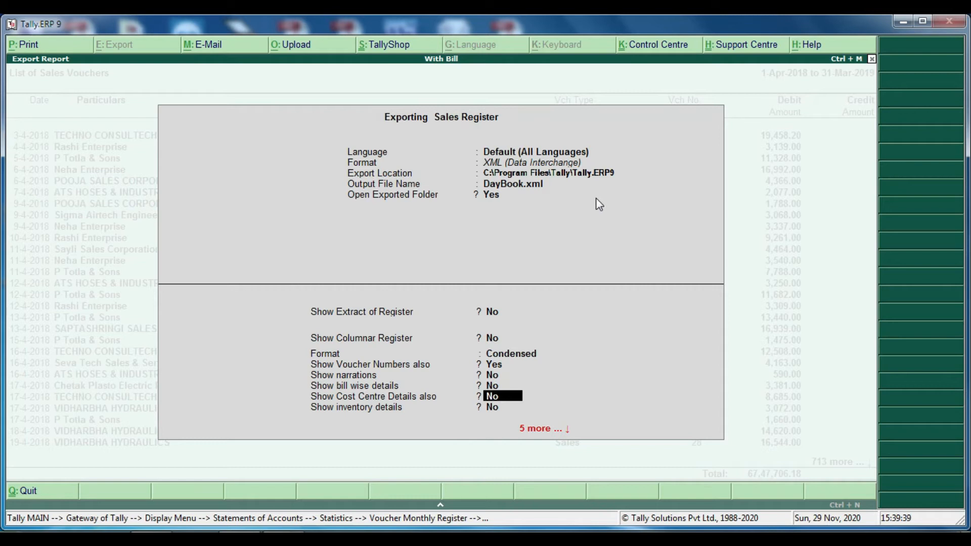
{"action": "key", "text": "Return"}
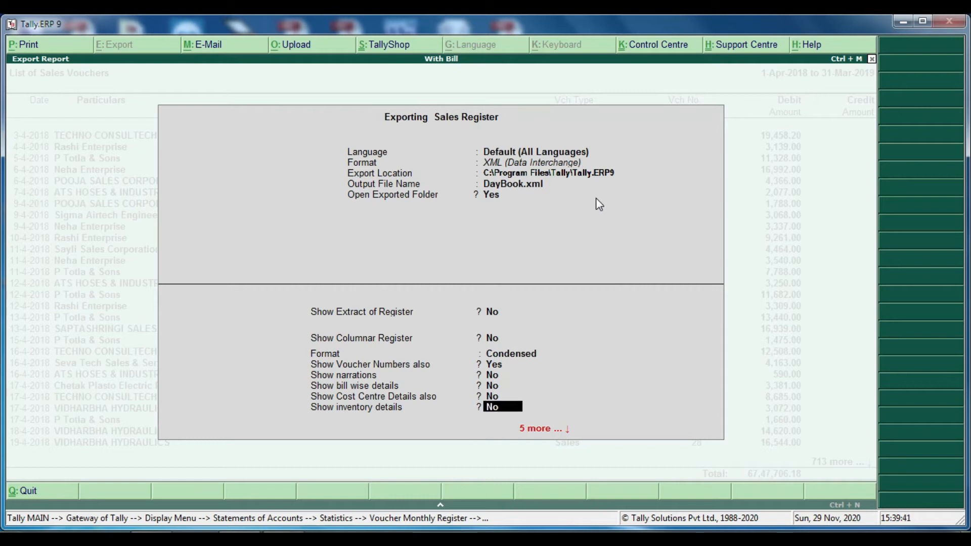
{"action": "key", "text": "Return"}
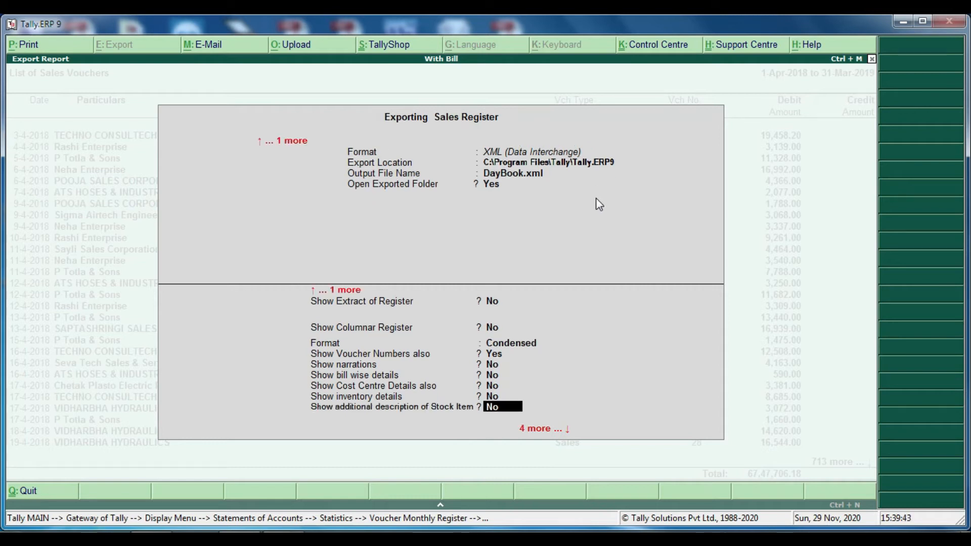
{"action": "key", "text": "Return"}
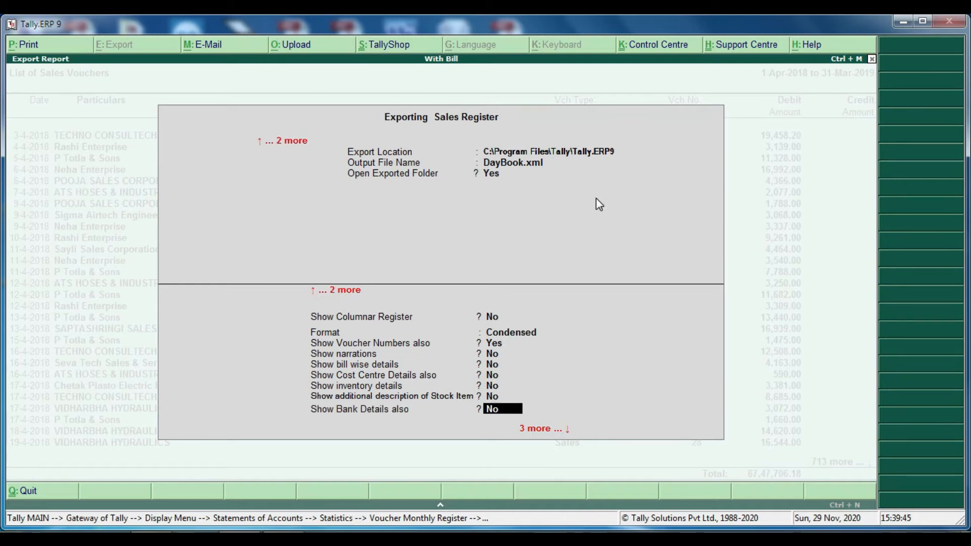
- Run the export, overwriting the existing DayBook.xml, and select the DayBook XML document in the exported folder
{"action": "key", "text": "ctrl+a"}
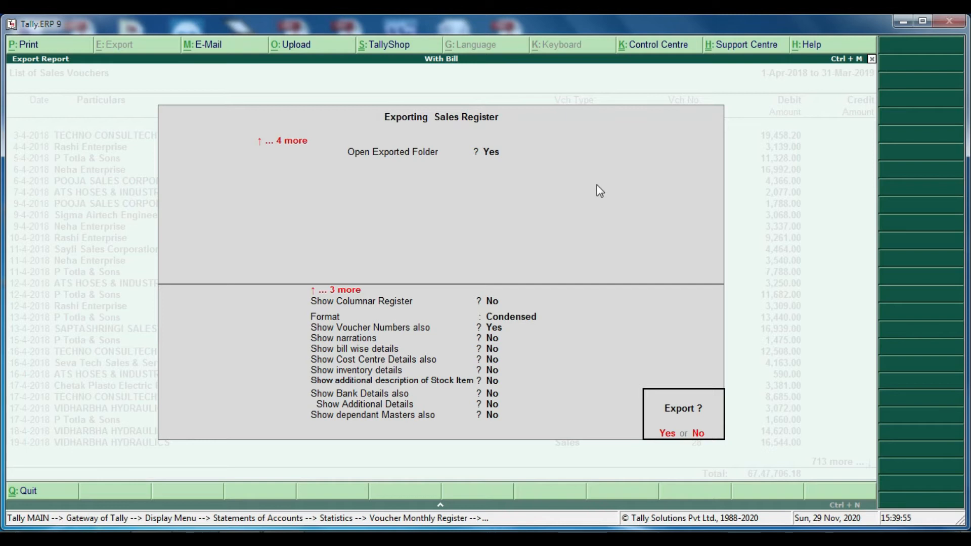
{"action": "key", "text": "Return"}
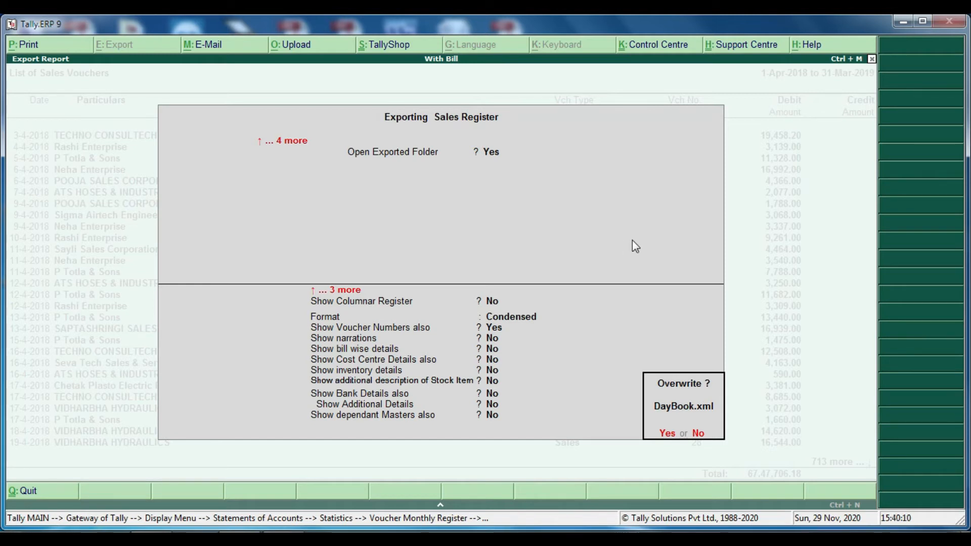
{"action": "left_click", "coordinate": [668, 433]}
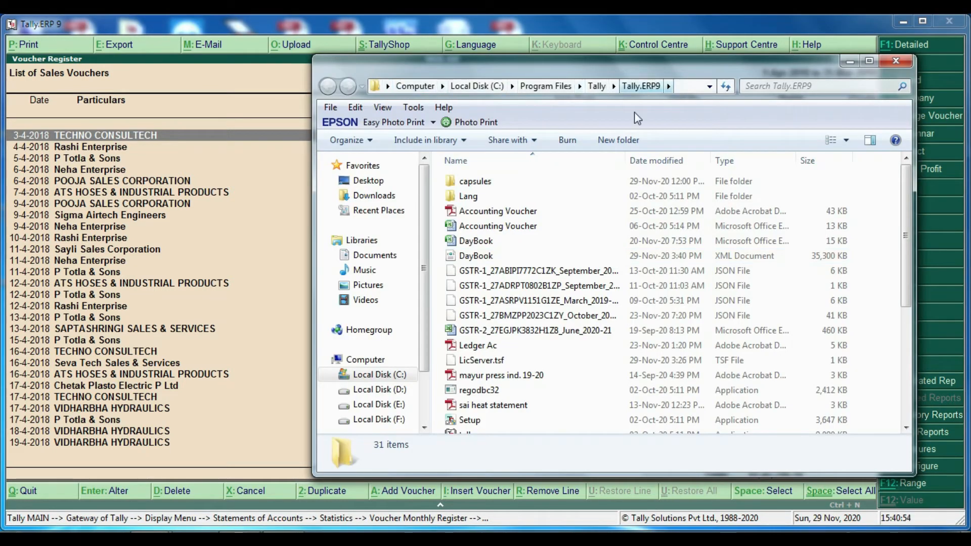
{"action": "left_click", "coordinate": [489, 245]}
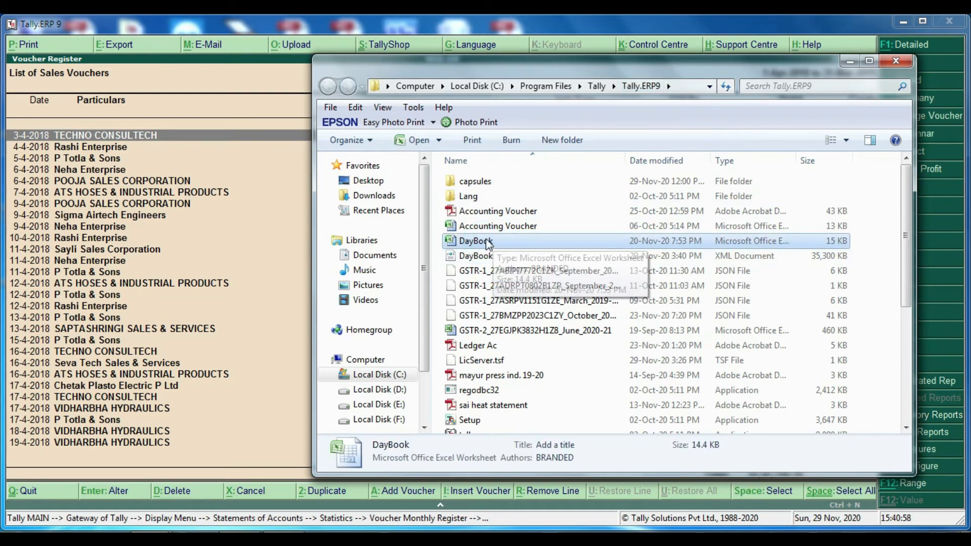
{"action": "left_click", "coordinate": [488, 255]}
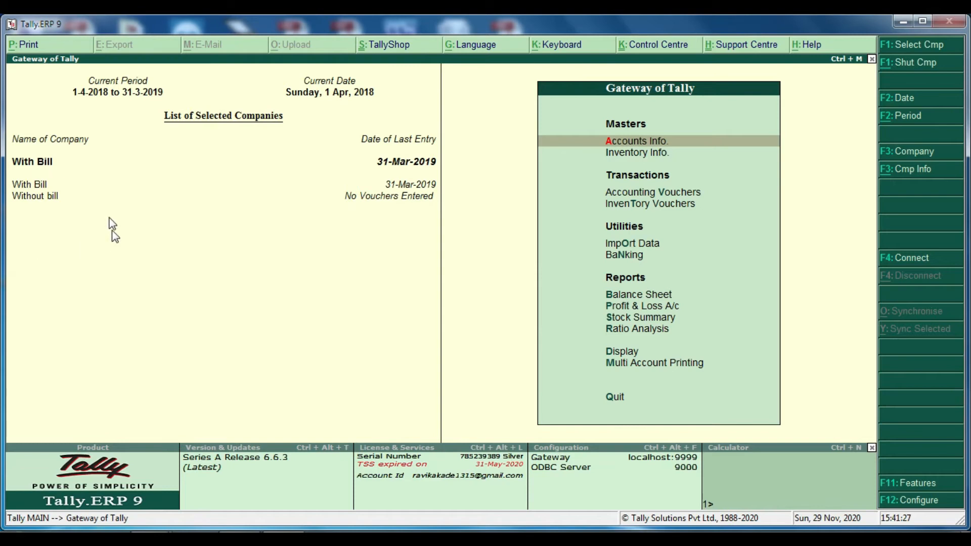
- Make Without bill the active company and view its Profit & Loss A/c before importing
{"action": "left_click", "coordinate": [35, 198]}
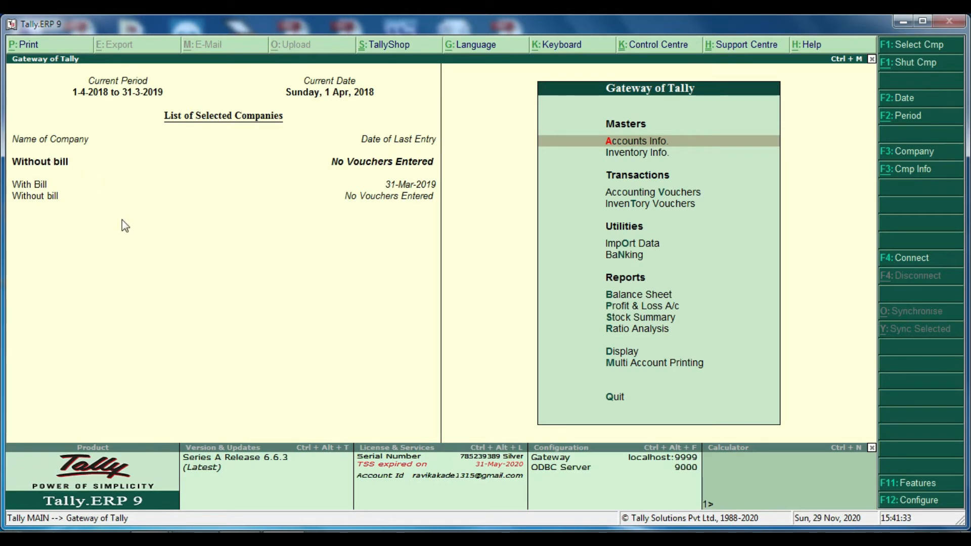
{"action": "key", "text": "Up"}
{"action": "key", "text": "Up"}
{"action": "key", "text": "Up"}
{"action": "key", "text": "Up"}
{"action": "key", "text": "Up"}
{"action": "key", "text": "Up"}
{"action": "key", "text": "Down"}
{"action": "key", "text": "Up"}
{"action": "key", "text": "Return"}
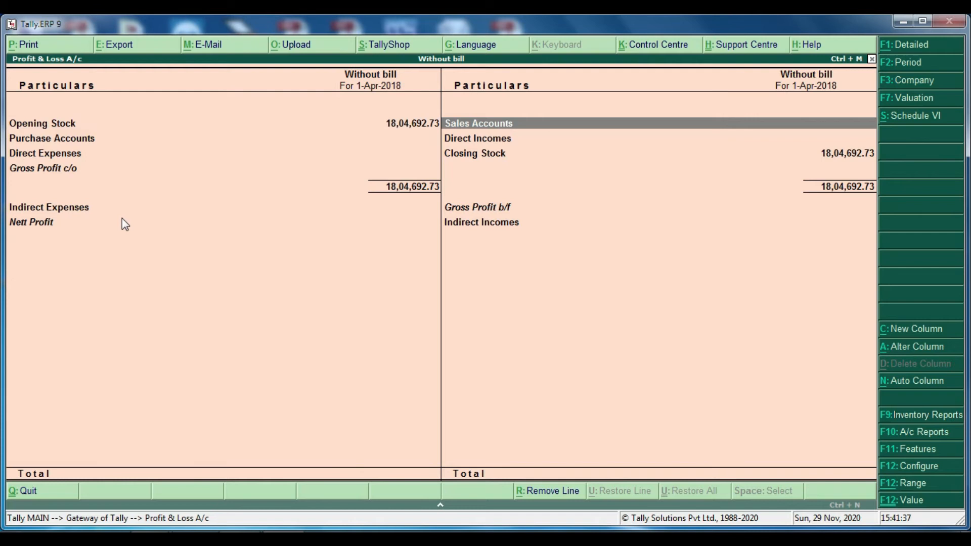
{"action": "key", "text": "Escape"}
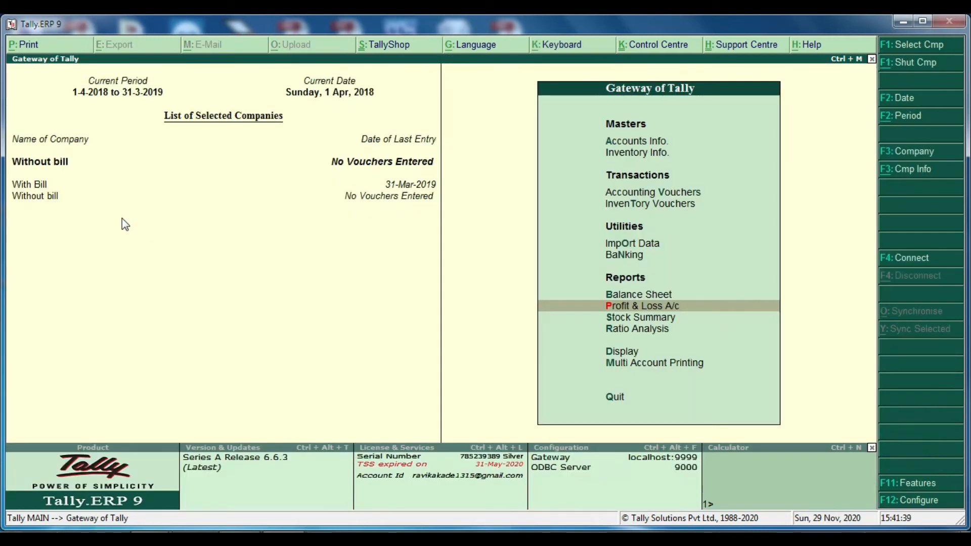
- Check the Sales voucher count in the Statistics report of Without bill, and return to the Gateway of Tally
{"action": "key", "text": "d"}
{"action": "key", "text": "s"}
{"action": "key", "text": "s"}
{"action": "key", "text": "Down"}
{"action": "key", "text": "Down"}
{"action": "key", "text": "Down"}
{"action": "key", "text": "Down"}
{"action": "key", "text": "Down"}
{"action": "key", "text": "Down"}
{"action": "key", "text": "Down"}
{"action": "key", "text": "Down"}
{"action": "key", "text": "Down"}
{"action": "key", "text": "Down"}
{"action": "key", "text": "Down"}
{"action": "key", "text": "Down"}
{"action": "key", "text": "Down"}
{"action": "key", "text": "Down"}
{"action": "key", "text": "Down"}
{"action": "key", "text": "Down"}
{"action": "key", "text": "Down"}
{"action": "key", "text": "Down"}
{"action": "key", "text": "Down"}
{"action": "key", "text": "Down"}
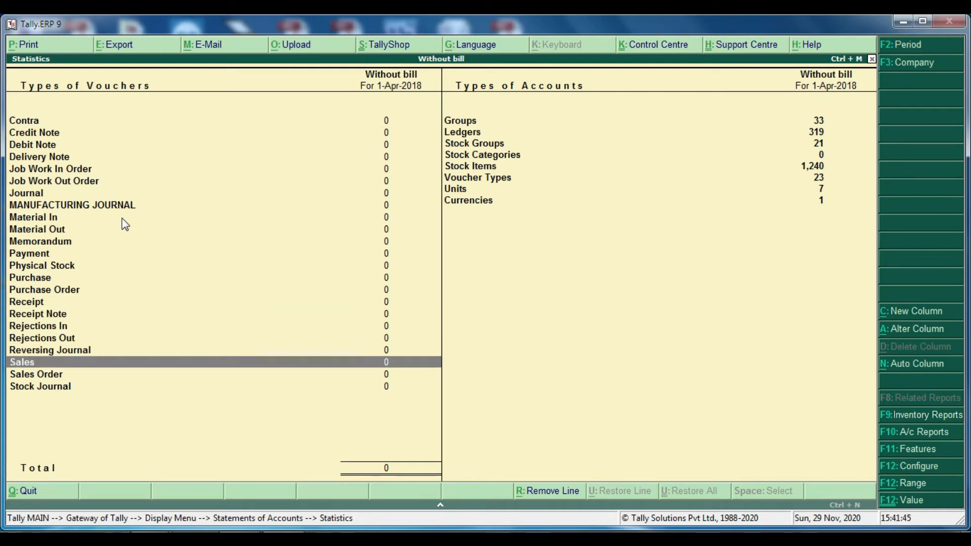
{"action": "key", "text": "Escape"}
{"action": "key", "text": "Escape"}
{"action": "key", "text": "Escape"}
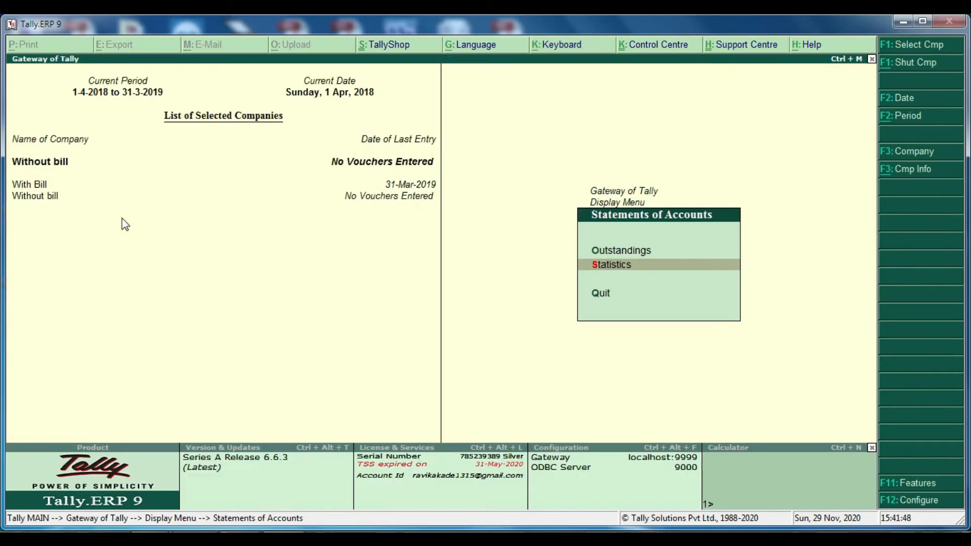
{"action": "key", "text": "Escape"}
{"action": "key", "text": "n"}
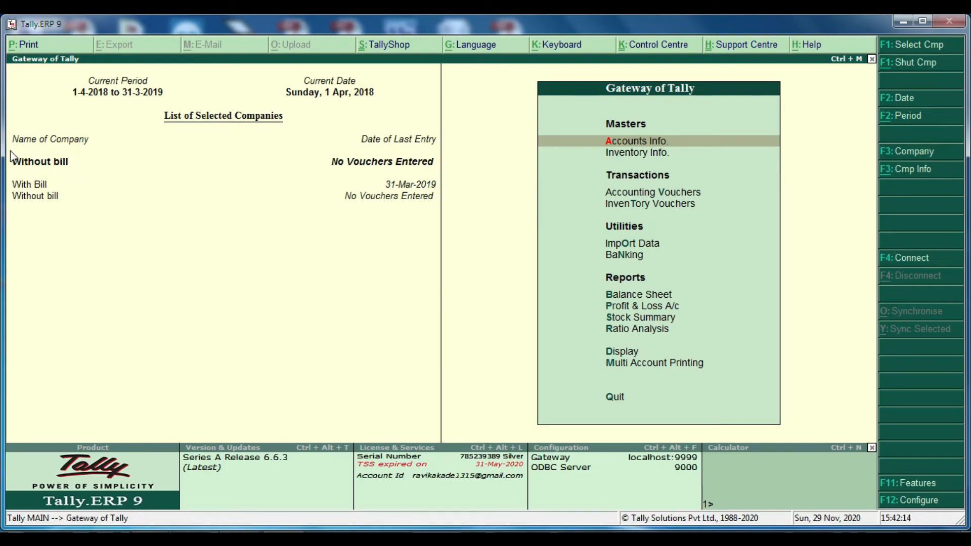
- Import the vouchers from DayBook.xml into the Without bill company
{"action": "key", "text": "Up"}
{"action": "key", "text": "Up"}
{"action": "key", "text": "Up"}
{"action": "key", "text": "Up"}
{"action": "key", "text": "Up"}
{"action": "key", "text": "Up"}
{"action": "key", "text": "Up"}
{"action": "key", "text": "Up"}
{"action": "key", "text": "Up"}
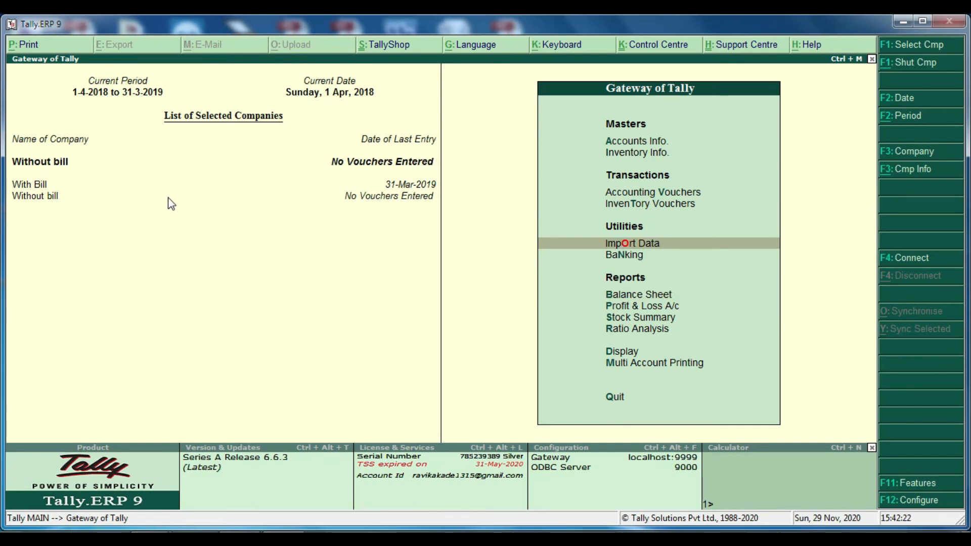
{"action": "key", "text": "Return"}
{"action": "key", "text": "Down"}
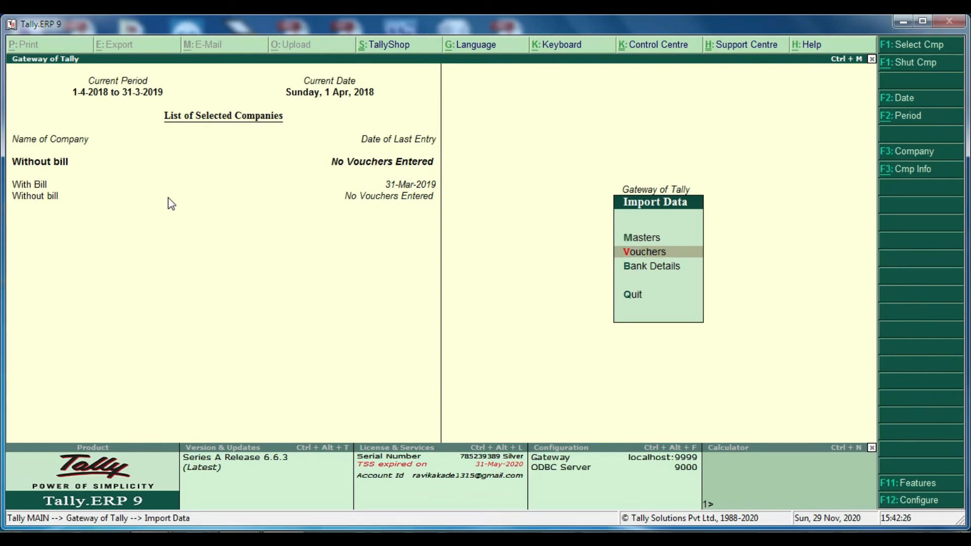
{"action": "key", "text": "Return"}
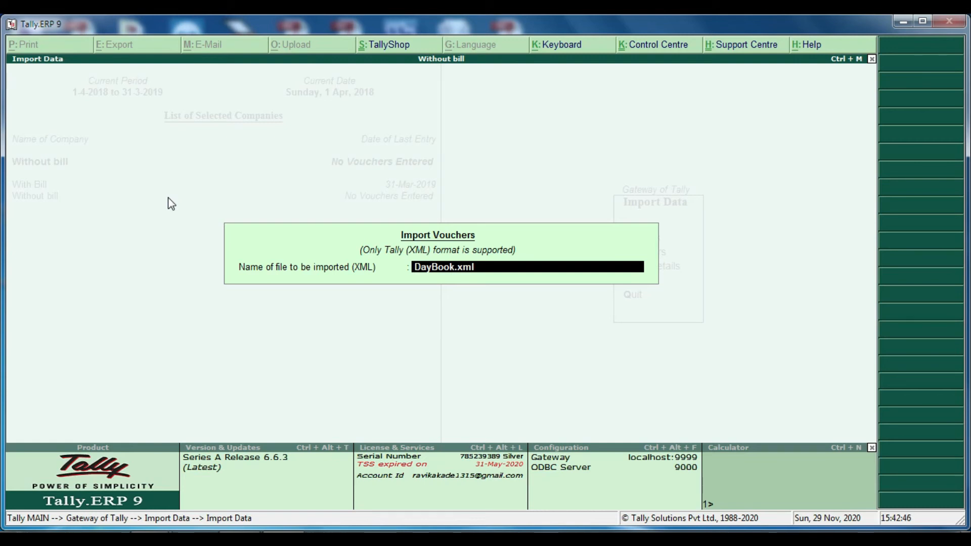
{"action": "key", "text": "Return"}
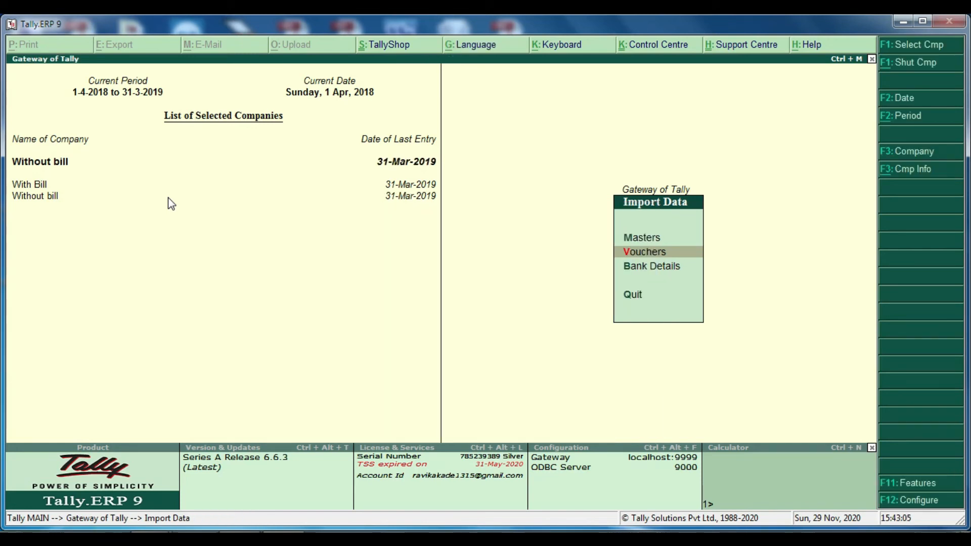
- Review the Sales Accounts and Purchase Accounts in the Profit & Loss A/c of Without bill after the import
{"action": "key", "text": "Escape"}
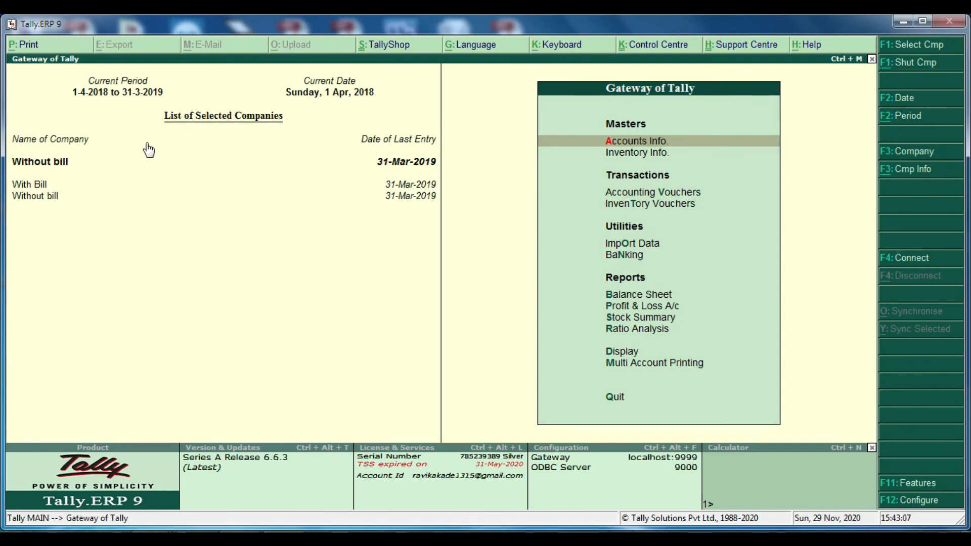
{"action": "key", "text": "Up"}
{"action": "key", "text": "Up"}
{"action": "key", "text": "Up"}
{"action": "key", "text": "Up"}
{"action": "key", "text": "Up"}
{"action": "key", "text": "Up"}
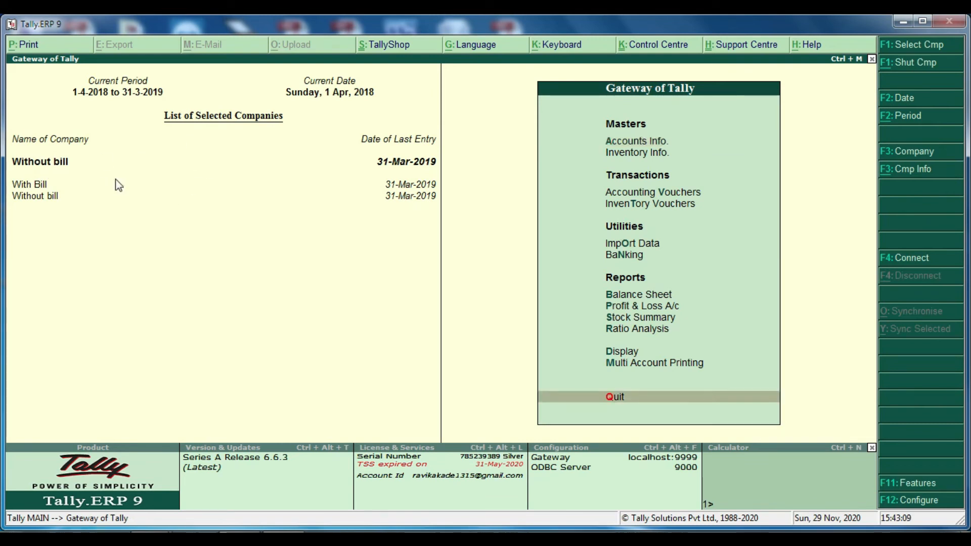
{"action": "key", "text": "Return"}
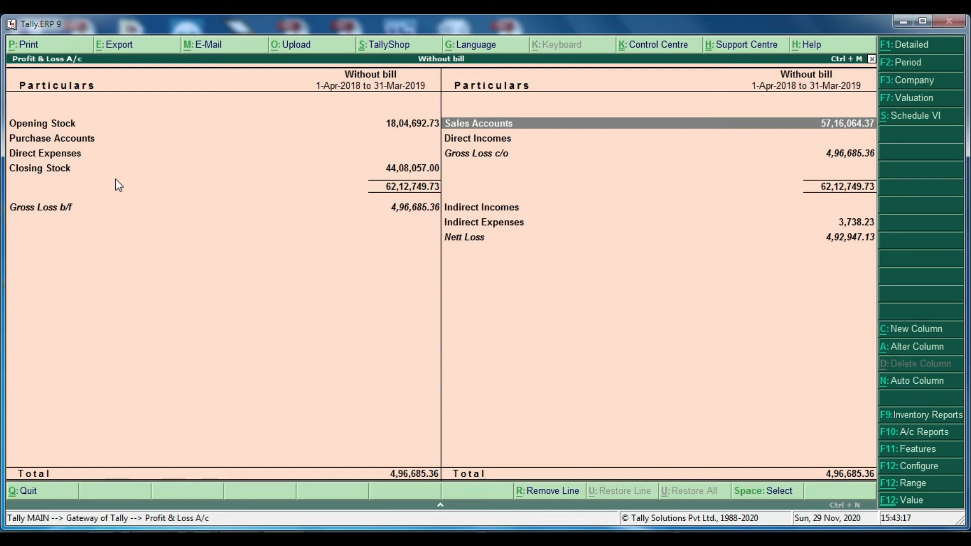
{"action": "key", "text": "Left"}
{"action": "key", "text": "Down"}
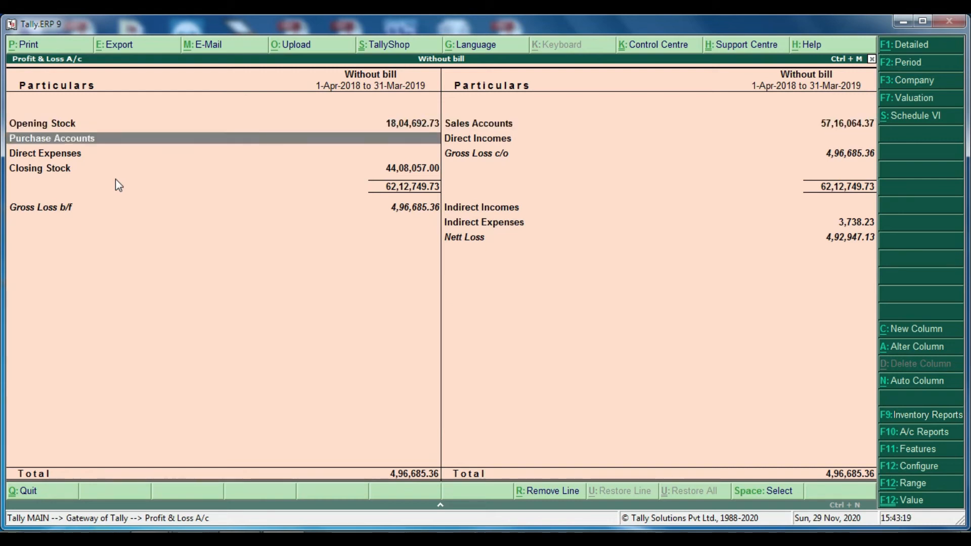
{"action": "key", "text": "Right"}
{"action": "key", "text": "Up"}
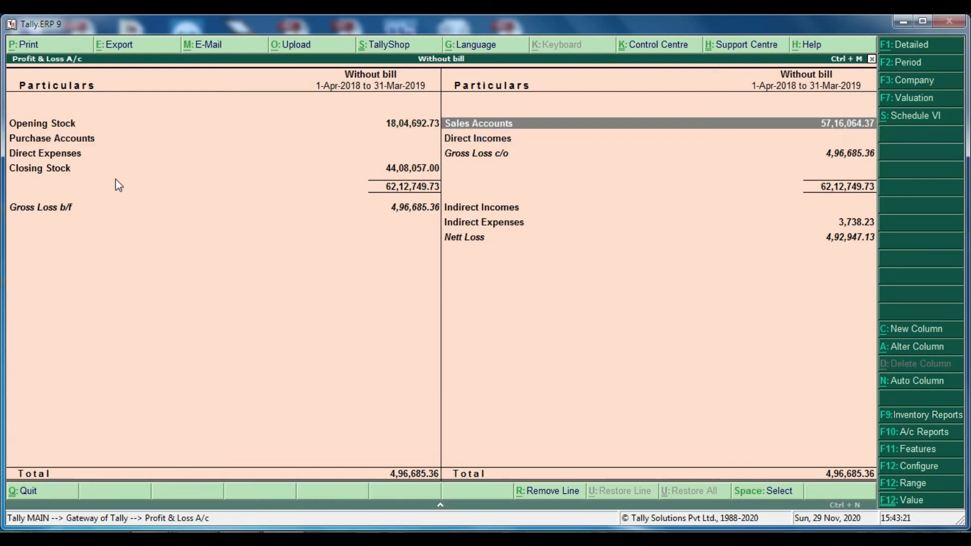
{"action": "key", "text": "Escape"}
- Check the imported Sales voucher count in the Statistics report of Without bill
{"action": "key", "text": "Home"}
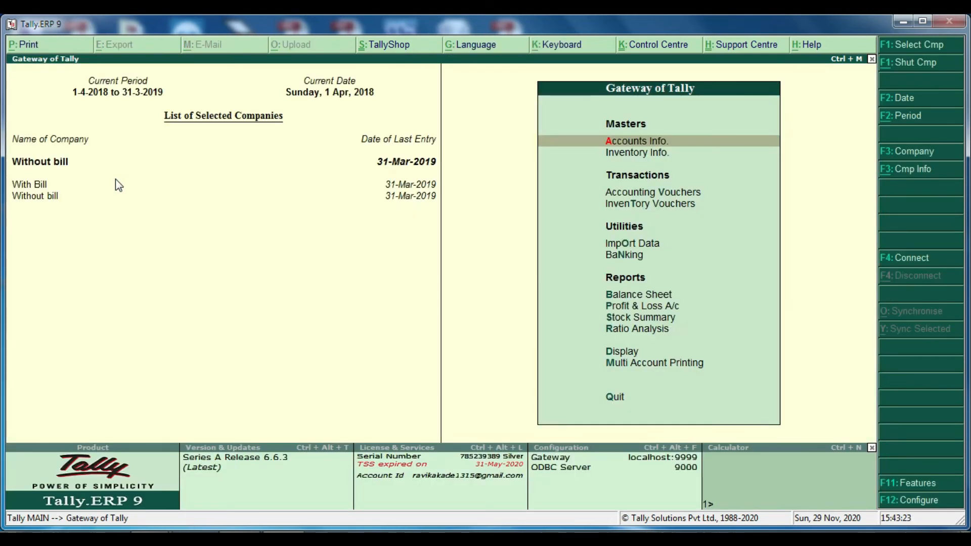
{"action": "key", "text": "d"}
{"action": "key", "text": "s"}
{"action": "key", "text": "s"}
{"action": "key", "text": "Down"}
{"action": "key", "text": "Down"}
{"action": "key", "text": "Down"}
{"action": "key", "text": "Down"}
{"action": "key", "text": "Down"}
{"action": "key", "text": "Down"}
{"action": "key", "text": "Down"}
{"action": "key", "text": "Down"}
{"action": "key", "text": "Down"}
{"action": "key", "text": "Down"}
{"action": "key", "text": "Down"}
{"action": "key", "text": "Down"}
{"action": "key", "text": "Down"}
{"action": "key", "text": "Down"}
{"action": "key", "text": "Down"}
{"action": "key", "text": "Down"}
{"action": "key", "text": "Down"}
{"action": "key", "text": "Down"}
{"action": "key", "text": "Down"}
- Make With Bill the active company again at the Gateway of Tally
{"action": "left_click", "coordinate": [26, 187]}
{"action": "key", "text": "Up"}
{"action": "key", "text": "Up"}
{"action": "key", "text": "Up"}
{"action": "key", "text": "Up"}
{"action": "key", "text": "Up"}
{"action": "key", "text": "Up"}
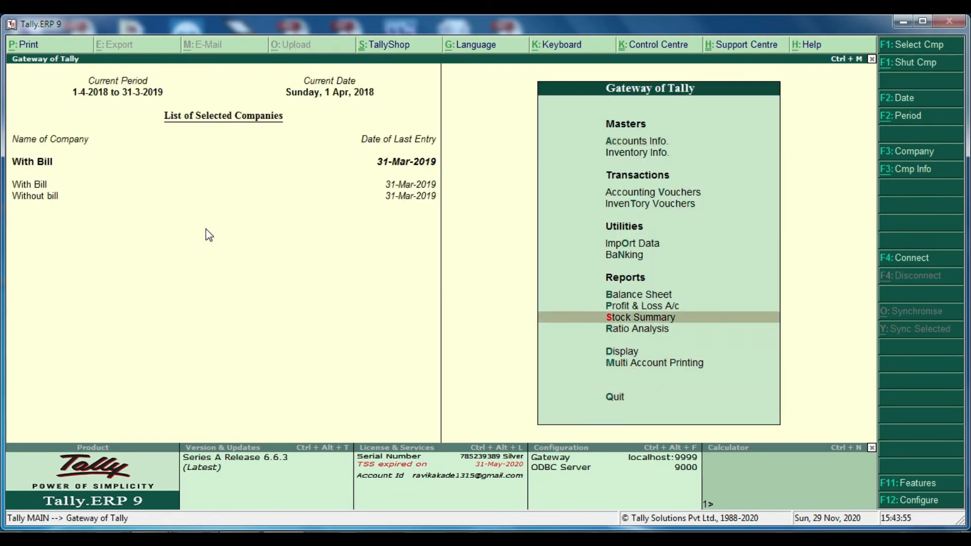
- Check the Purchase voucher count in the Statistics report of With Bill, and return to the Gateway of Tally
{"action": "key", "text": "d"}
{"action": "key", "text": "s"}
{"action": "key", "text": "s"}
{"action": "key", "text": "Down"}
{"action": "key", "text": "Down"}
{"action": "key", "text": "Down"}
{"action": "key", "text": "Down"}
{"action": "key", "text": "Down"}
{"action": "key", "text": "Down"}
{"action": "key", "text": "Down"}
{"action": "key", "text": "Down"}
{"action": "key", "text": "Down"}
{"action": "key", "text": "Down"}
{"action": "key", "text": "Down"}
{"action": "key", "text": "Down"}
{"action": "key", "text": "Down"}
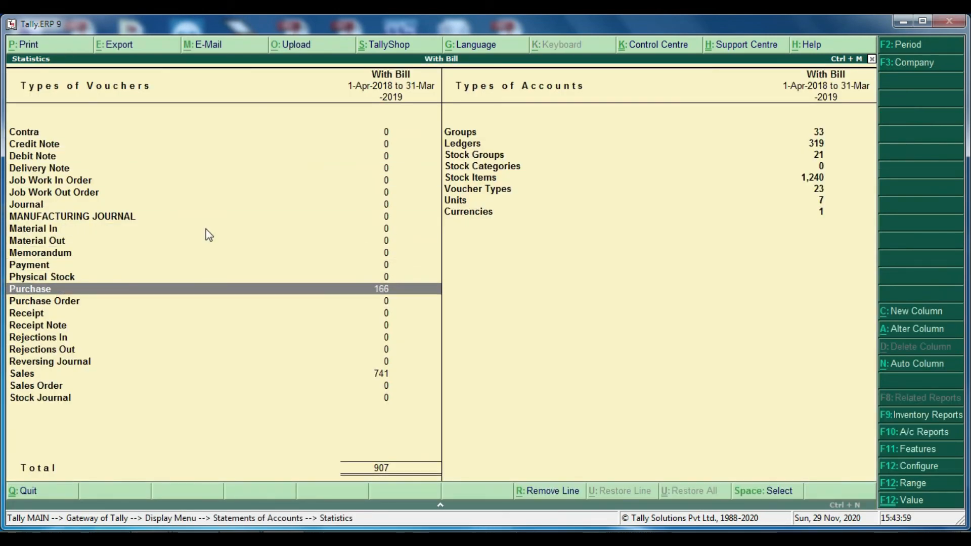
{"action": "key", "text": "alt+Tab"}
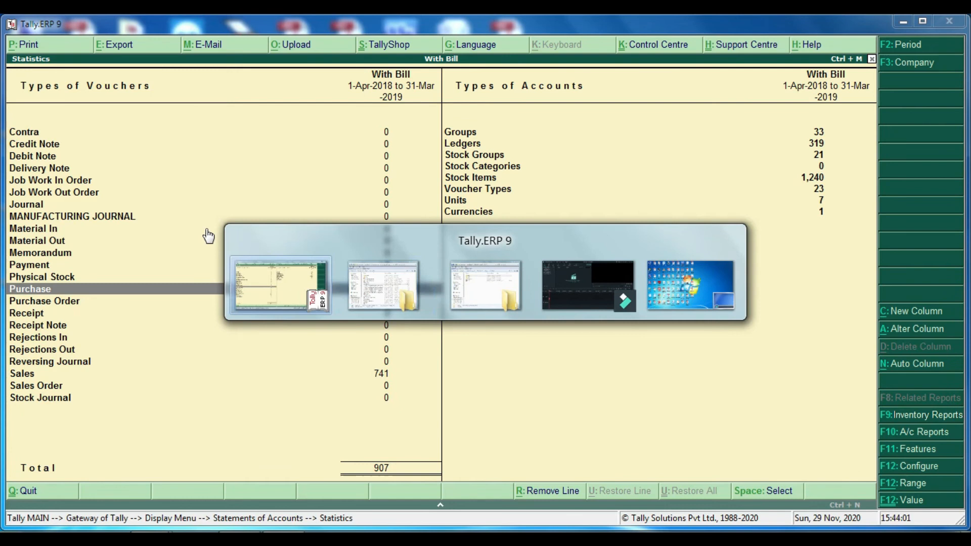
{"action": "key", "text": "Escape"}
{"action": "key", "text": "Escape"}
{"action": "key", "text": "Escape"}
{"action": "key", "text": "Escape"}
{"action": "key", "text": "Escape"}
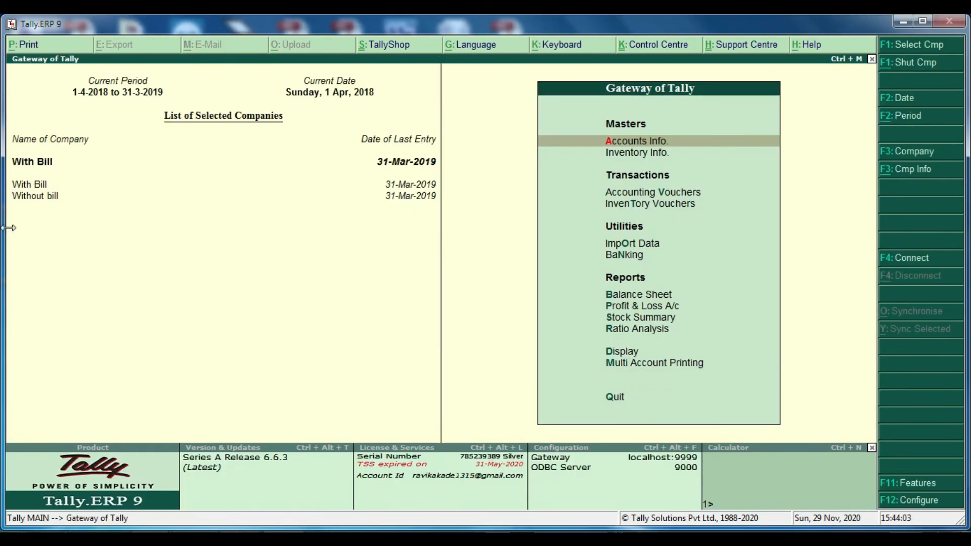
- Make Without bill the active company and check the Purchase voucher count in its Statistics report
{"action": "left_click", "coordinate": [37, 185]}
{"action": "left_click", "coordinate": [41, 196]}
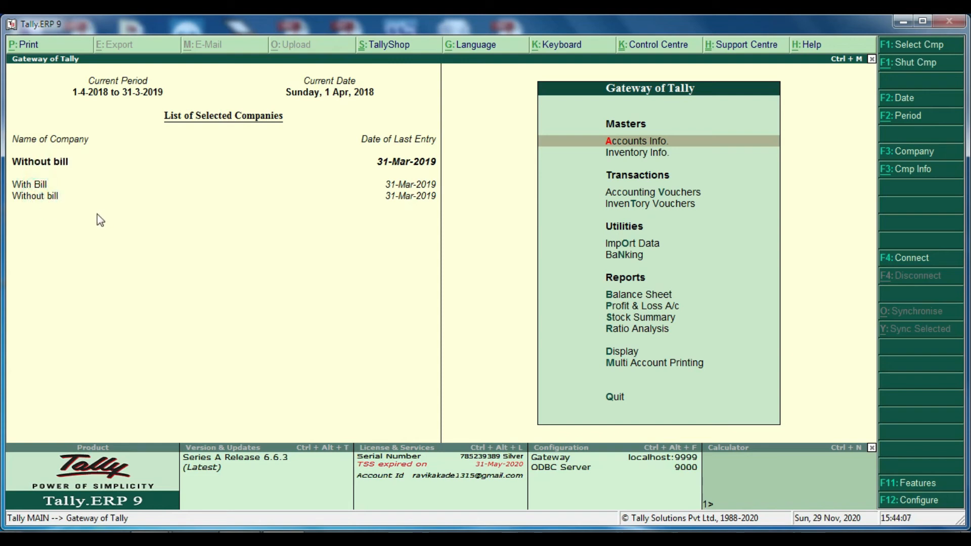
{"action": "key", "text": "Up"}
{"action": "key", "text": "Up"}
{"action": "key", "text": "Up"}
{"action": "key", "text": "Up"}
{"action": "key", "text": "Up"}
{"action": "key", "text": "Up"}
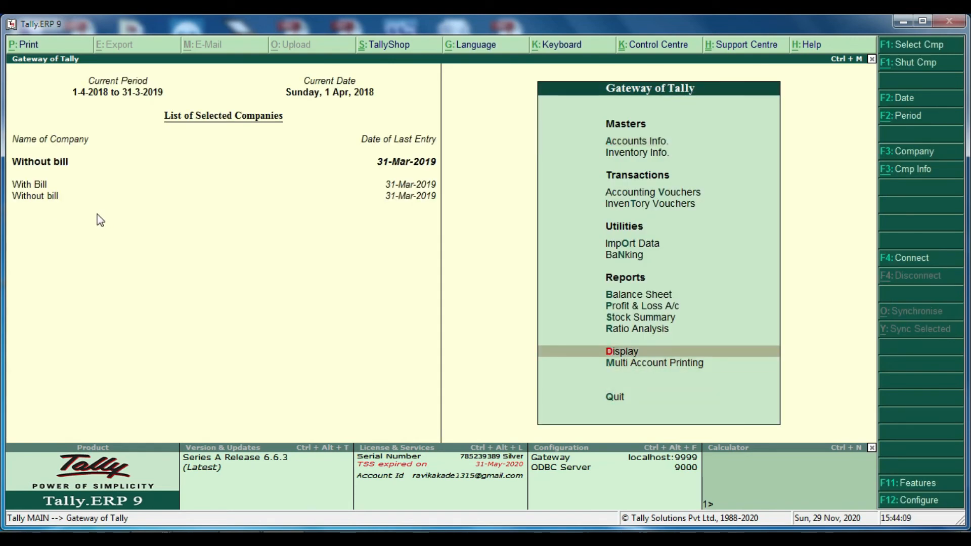
{"action": "key", "text": "d"}
{"action": "key", "text": "s"}
{"action": "key", "text": "s"}
{"action": "key", "text": "Down"}
{"action": "key", "text": "Down"}
{"action": "key", "text": "Down"}
{"action": "key", "text": "Down"}
{"action": "key", "text": "Down"}
{"action": "key", "text": "Down"}
{"action": "key", "text": "Down"}
{"action": "key", "text": "Down"}
{"action": "key", "text": "Down"}
{"action": "key", "text": "Down"}
{"action": "key", "text": "Down"}
{"action": "key", "text": "Down"}
{"action": "key", "text": "Down"}
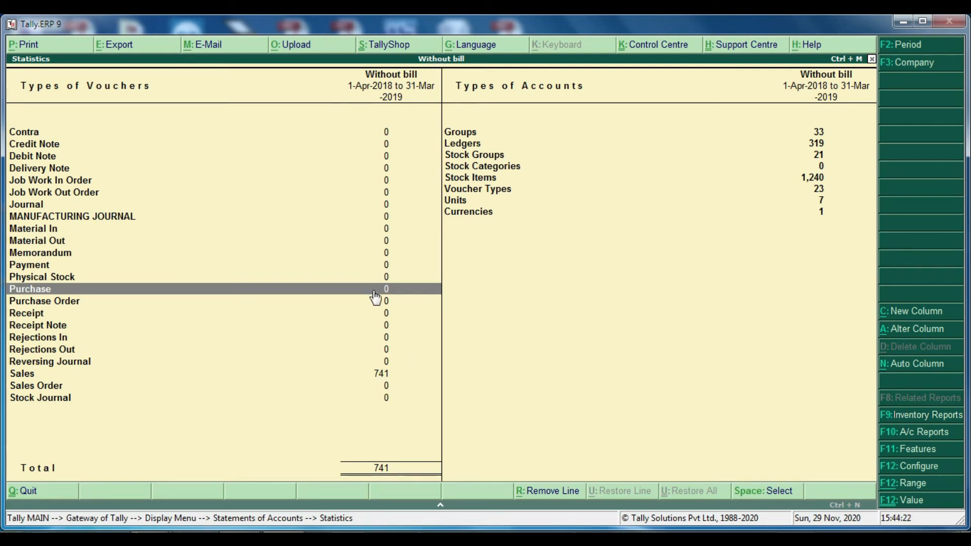
- Return to the Gateway of Tally and make With Bill the active company
{"action": "key", "text": "Escape"}
{"action": "key", "text": "Escape"}
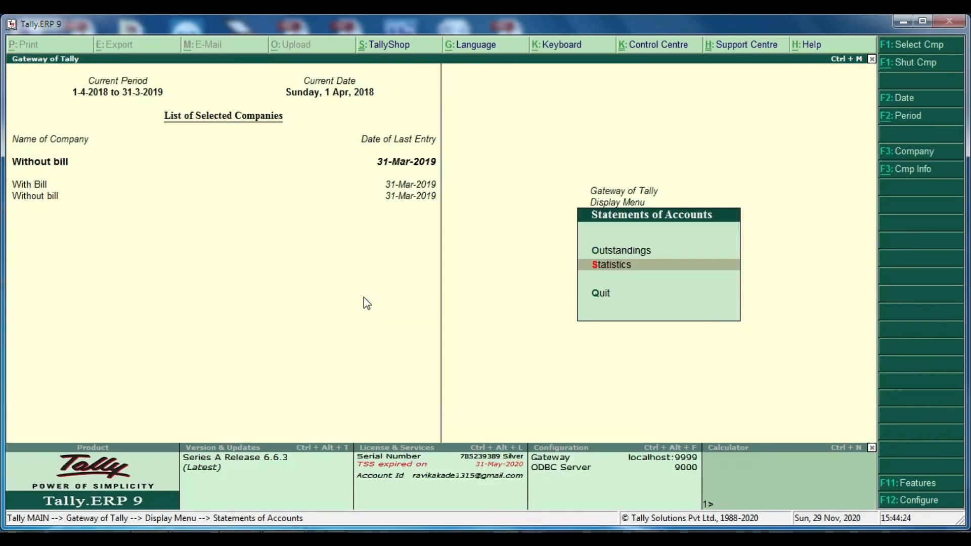
{"action": "key", "text": "Escape"}
{"action": "key", "text": "Escape"}
{"action": "key", "text": "Escape"}
{"action": "left_click", "coordinate": [29, 185]}
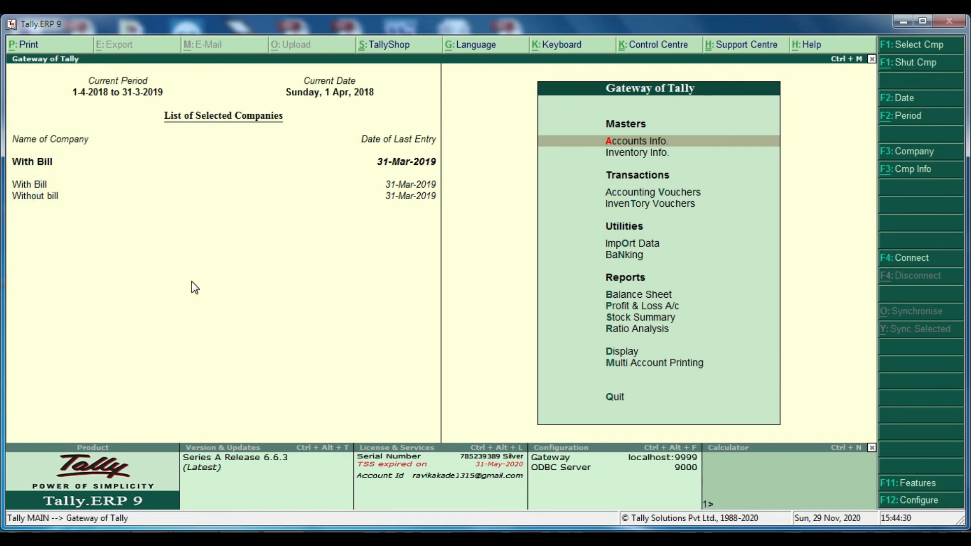
- Open the March list of Purchase vouchers of With Bill from its Statistics report
{"action": "key", "text": "d"}
{"action": "key", "text": "s"}
{"action": "key", "text": "Return"}
{"action": "key", "text": "Down"}
{"action": "key", "text": "Down"}
{"action": "key", "text": "Down"}
{"action": "key", "text": "Down"}
{"action": "key", "text": "Down"}
{"action": "key", "text": "Down"}
{"action": "key", "text": "Down"}
{"action": "key", "text": "Down"}
{"action": "key", "text": "Down"}
{"action": "key", "text": "Down"}
{"action": "key", "text": "Down"}
{"action": "key", "text": "Down"}
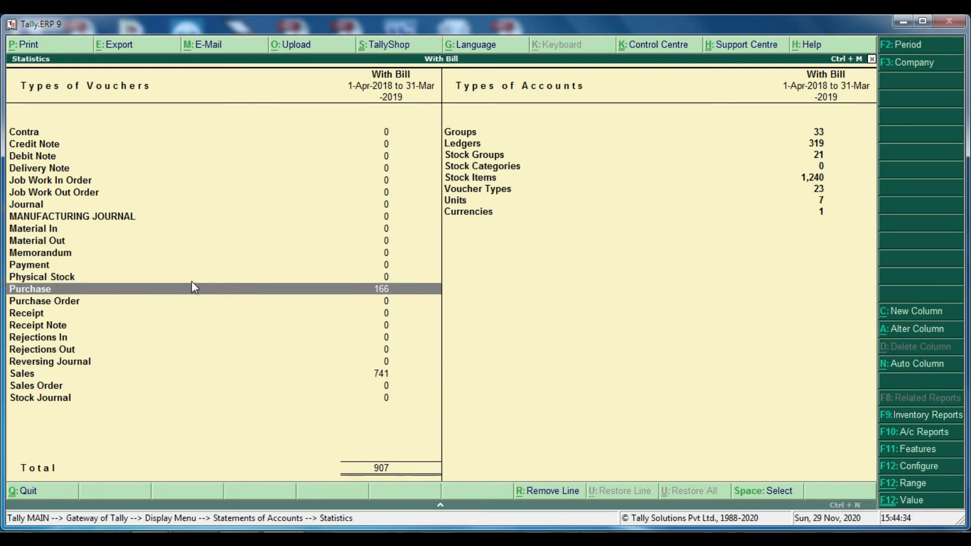
{"action": "key", "text": "Return"}
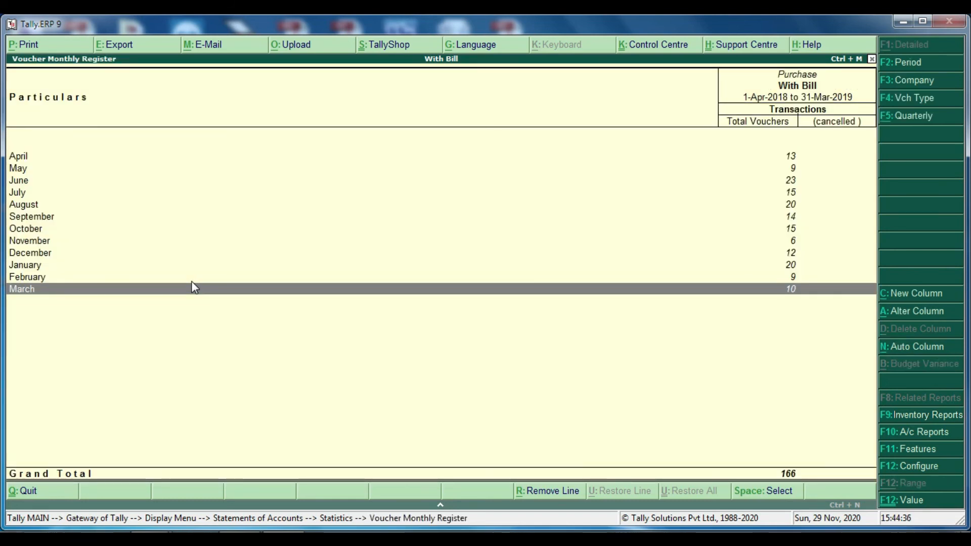
{"action": "key", "text": "Return"}
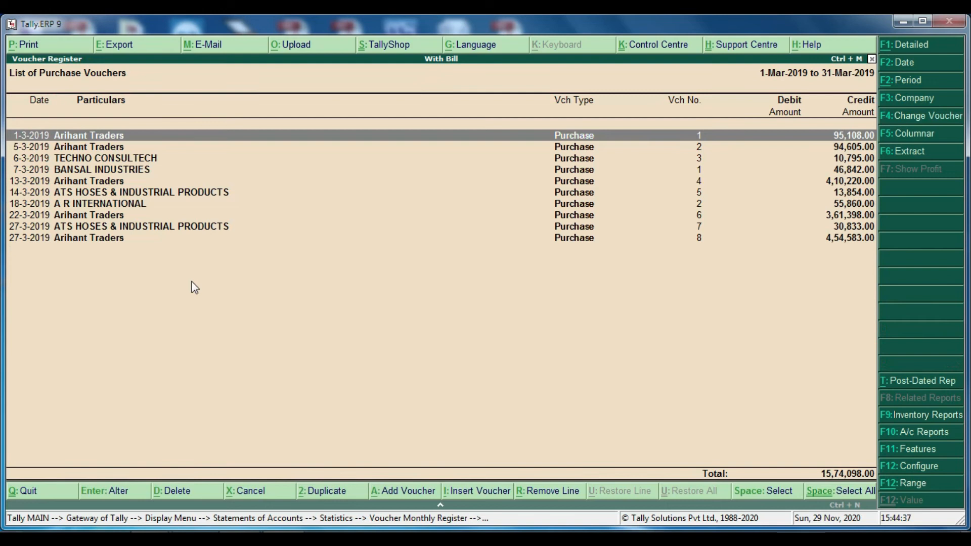
- Set the period of the Purchase voucher list to 1-Apr-2018 to 31-Mar-2019
{"action": "key", "text": "alt+F2"}
{"action": "key", "text": "BackSpace"}
{"action": "key", "text": "Return"}
{"action": "key", "text": "BackSpace"}
{"action": "key", "text": "Return"}
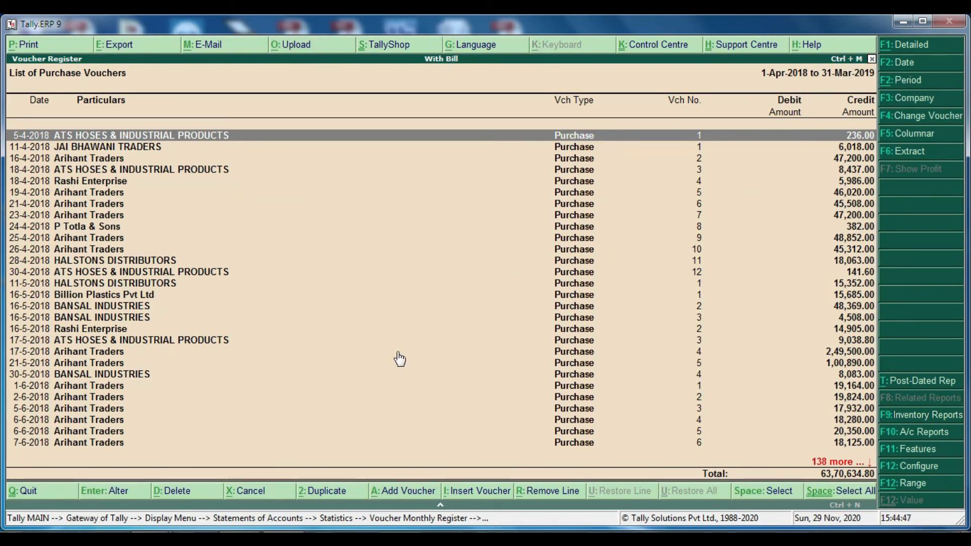
- Set up the Purchase Register export in XML (Data Interchange) format to C:\Program Files\Tally\Tally.ERP9 as DayBook.xml, with Open Exported Folder set to Yes
{"action": "key", "text": "alt+e"}
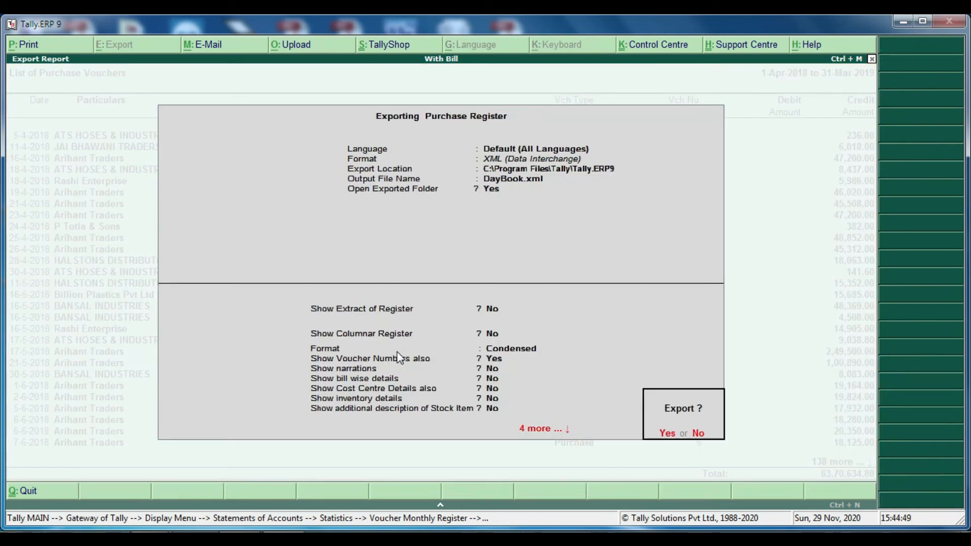
{"action": "key", "text": "n"}
{"action": "key", "text": "Return"}
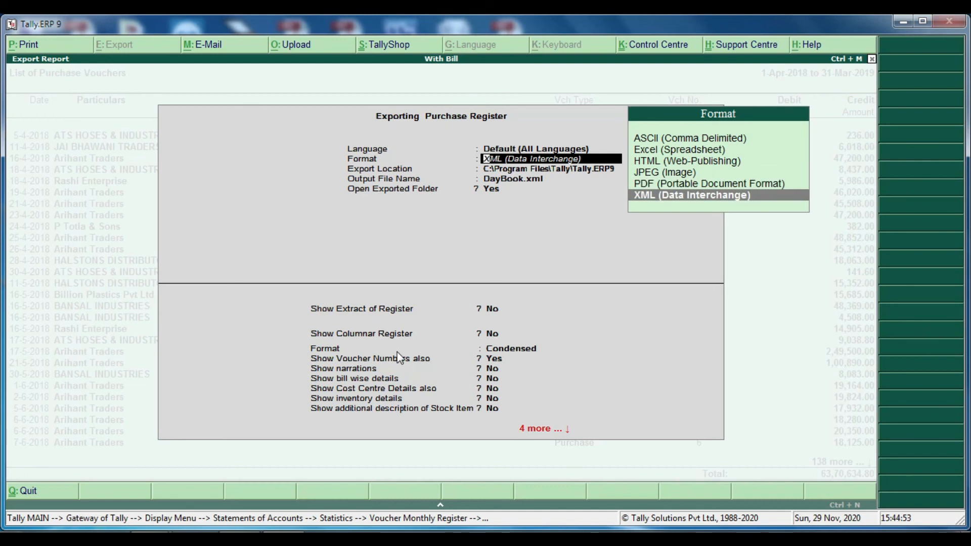
{"action": "key", "text": "Return"}
{"action": "key", "text": "Return"}
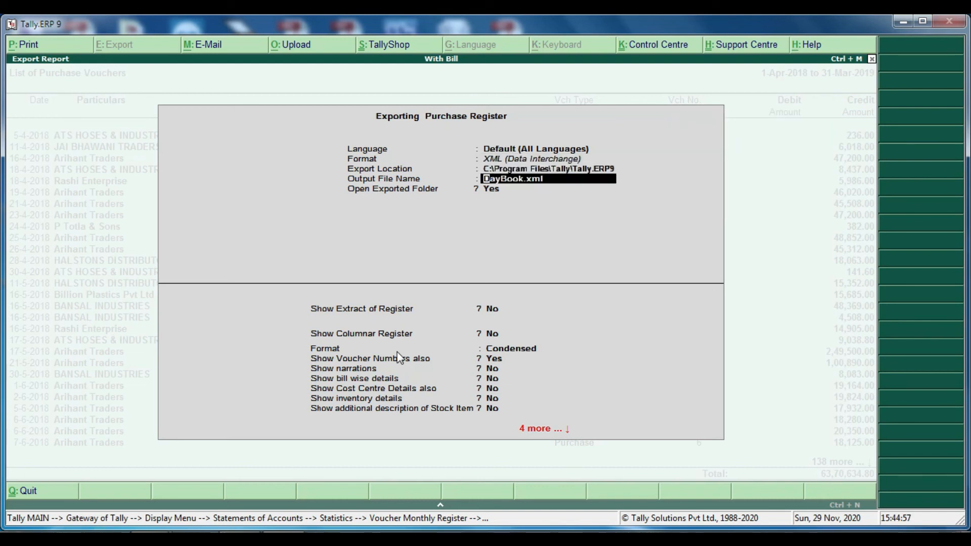
{"action": "key", "text": "Return"}
{"action": "key", "text": "Return"}
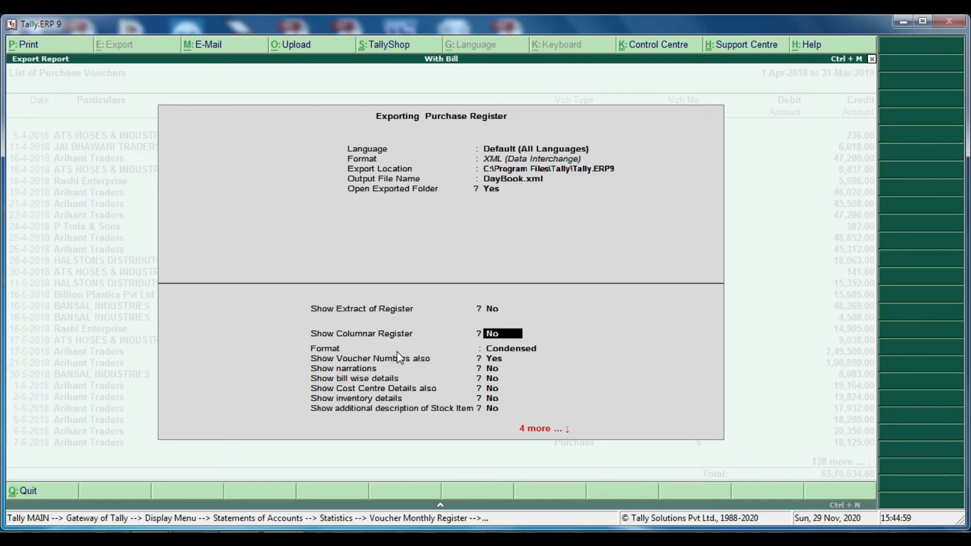
- Keep the remaining register options unchanged and export the Purchase vouchers, overwriting the existing DayBook.xml
{"action": "key", "text": "Return"}
{"action": "key", "text": "Return"}
{"action": "key", "text": "Return"}
{"action": "key", "text": "Return"}
{"action": "key", "text": "Return"}
{"action": "key", "text": "Return"}
{"action": "key", "text": "Return"}
{"action": "key", "text": "Return"}
{"action": "key", "text": "Return"}
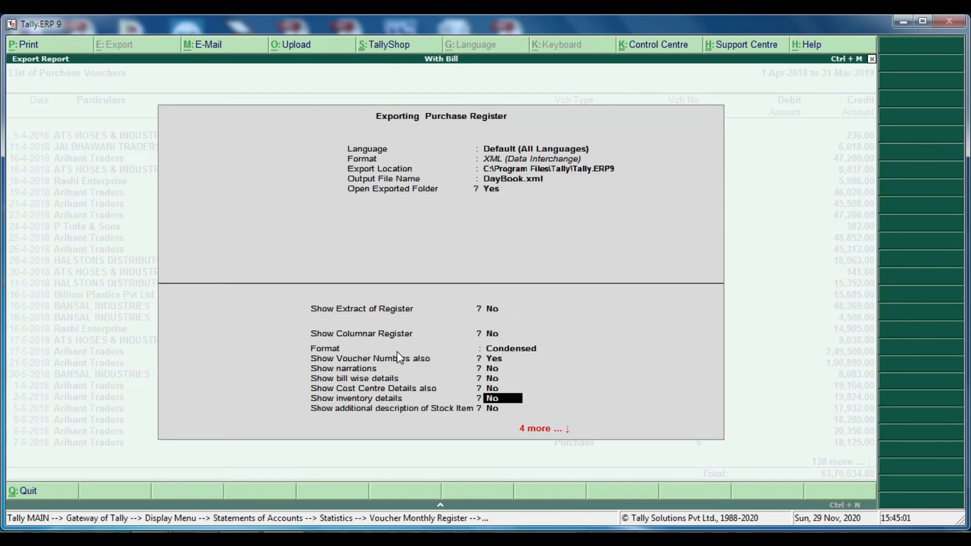
{"action": "key", "text": "Return"}
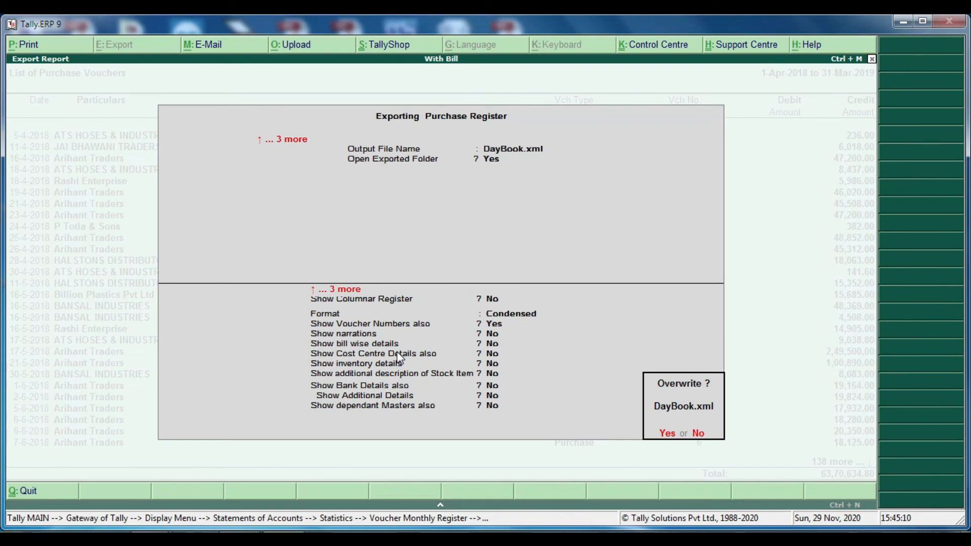
{"action": "key", "text": "Return"}
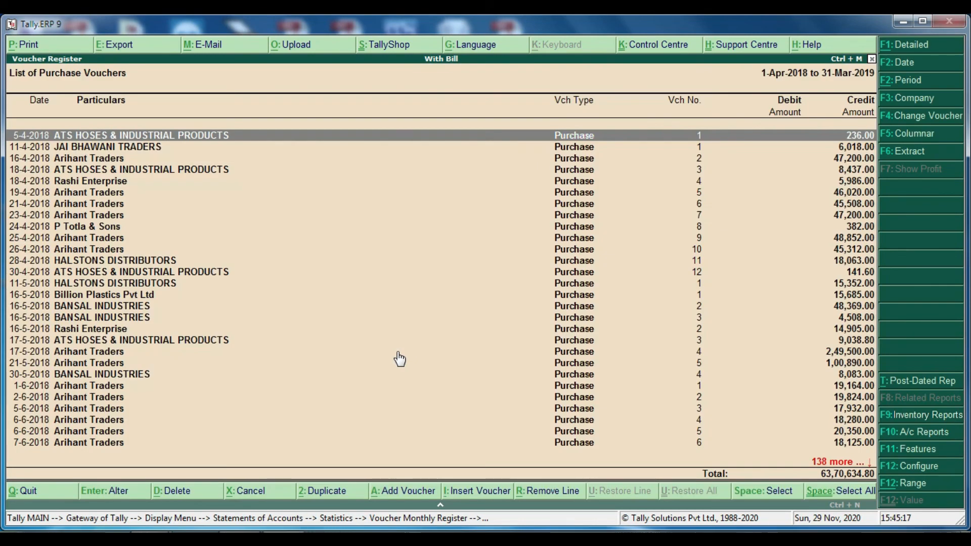
- Return to the Gateway of Tally and make Without bill the active company
{"action": "key", "text": "Escape"}
{"action": "key", "text": "Escape"}
{"action": "key", "text": "Escape"}
{"action": "key", "text": "Escape"}
{"action": "key", "text": "Escape"}
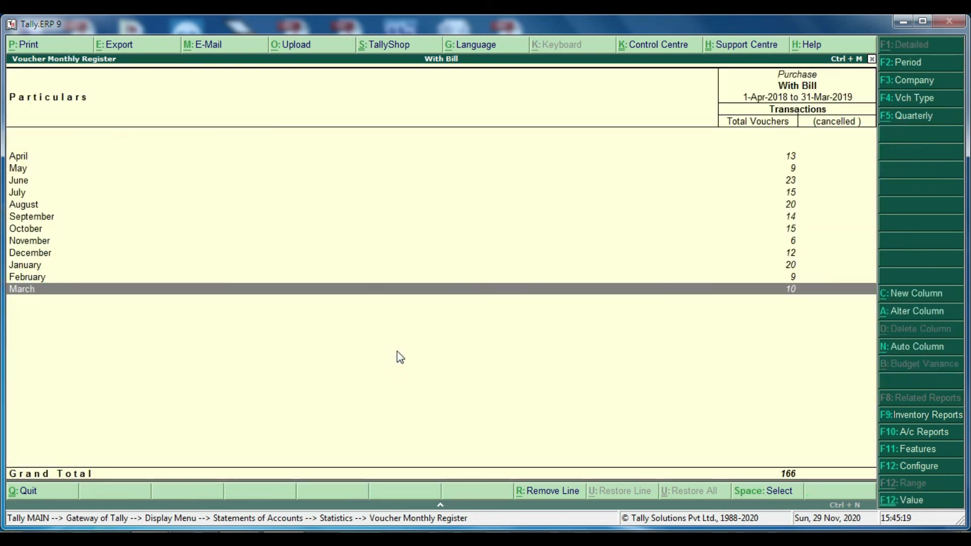
{"action": "key", "text": "Up"}
{"action": "key", "text": "Up"}
{"action": "key", "text": "Up"}
{"action": "key", "text": "Up"}
{"action": "key", "text": "Up"}
{"action": "key", "text": "Up"}
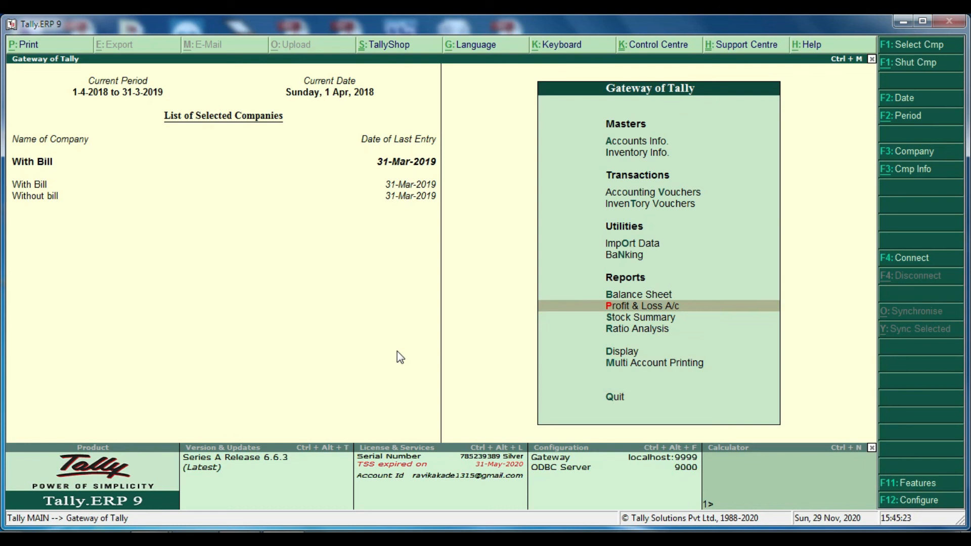
{"action": "left_click", "coordinate": [35, 196]}
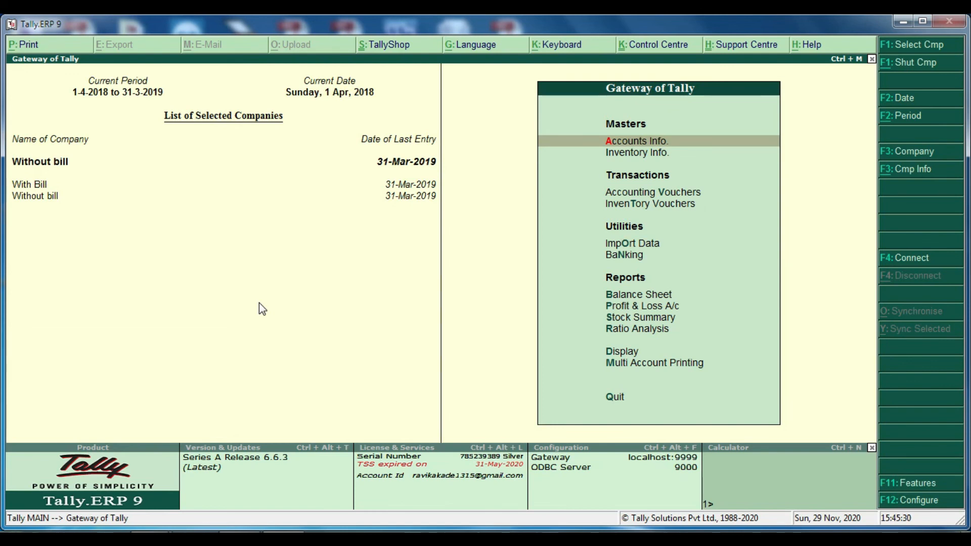
- Import the vouchers from DayBook.xml into Without bill and return to the Gateway of Tally
{"action": "key", "text": "Up"}
{"action": "key", "text": "Up"}
{"action": "key", "text": "Up"}
{"action": "key", "text": "Up"}
{"action": "key", "text": "Up"}
{"action": "key", "text": "Up"}
{"action": "key", "text": "Up"}
{"action": "key", "text": "Up"}
{"action": "key", "text": "Up"}
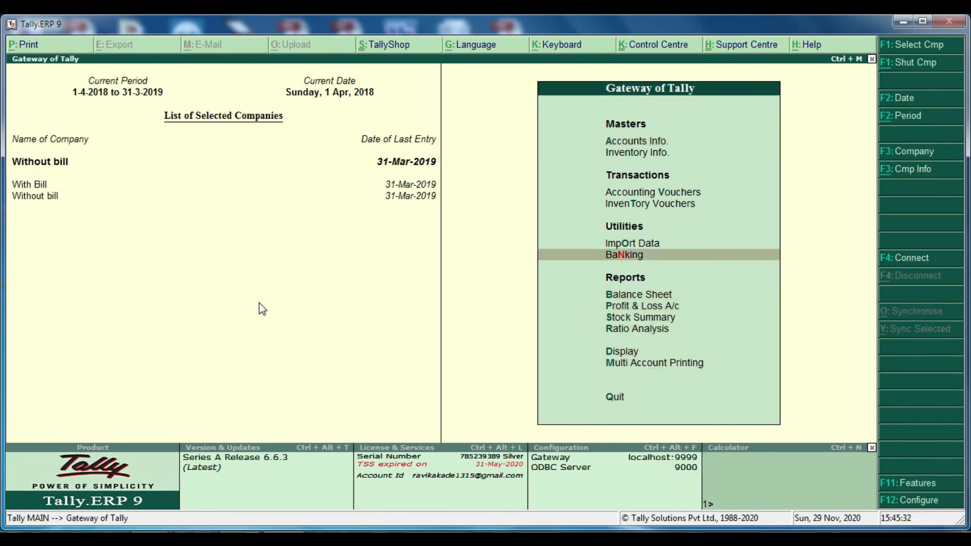
{"action": "key", "text": "Return"}
{"action": "key", "text": "Down"}
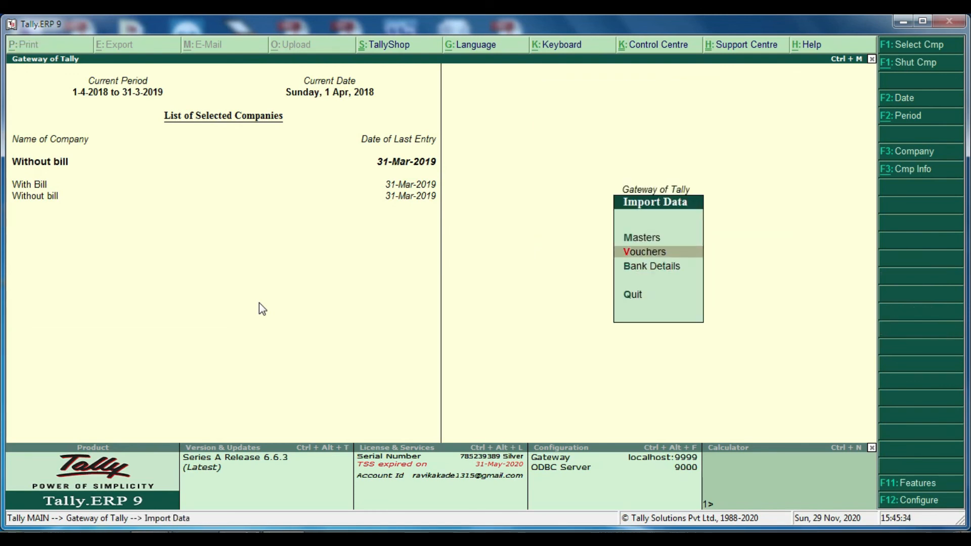
{"action": "key", "text": "Return"}
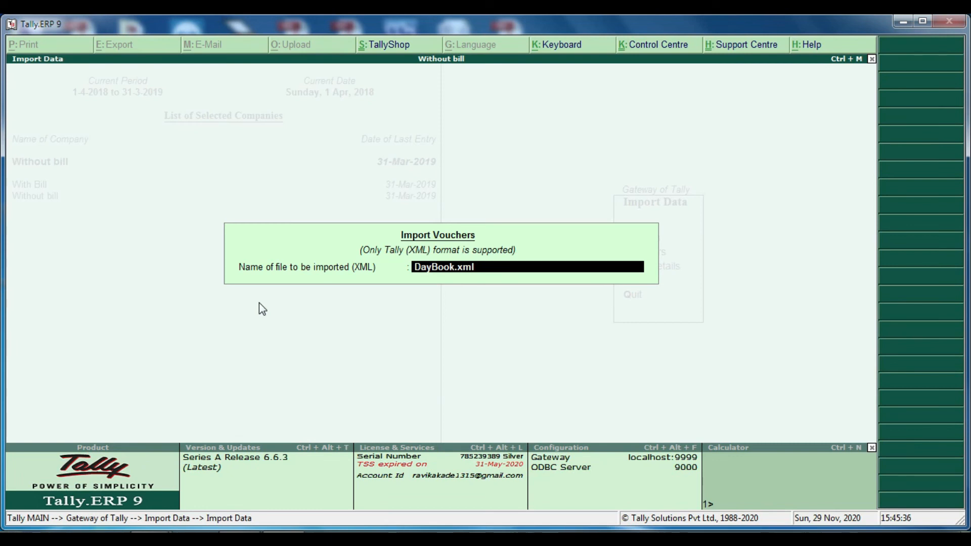
{"action": "key", "text": "Return"}
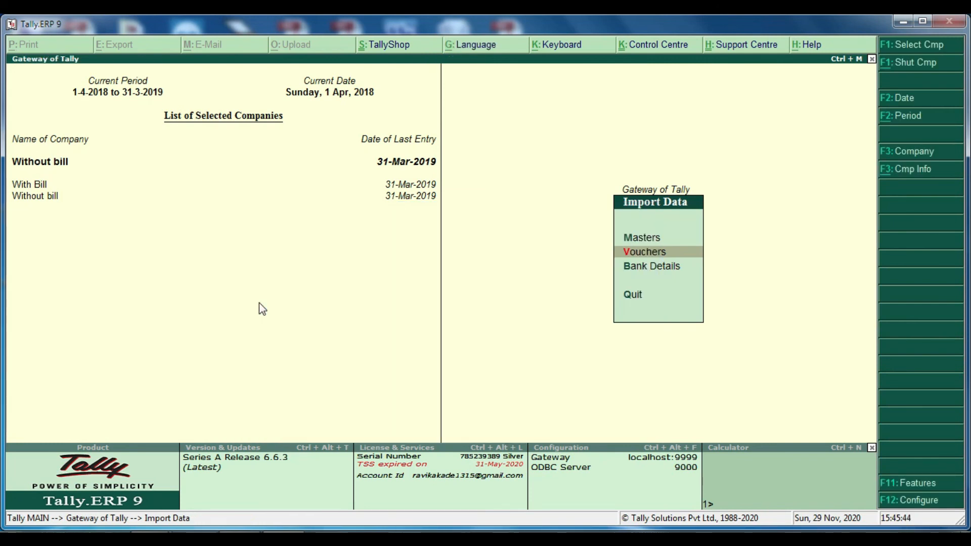
{"action": "key", "text": "Escape"}
{"action": "key", "text": "Escape"}
{"action": "key", "text": "Escape"}
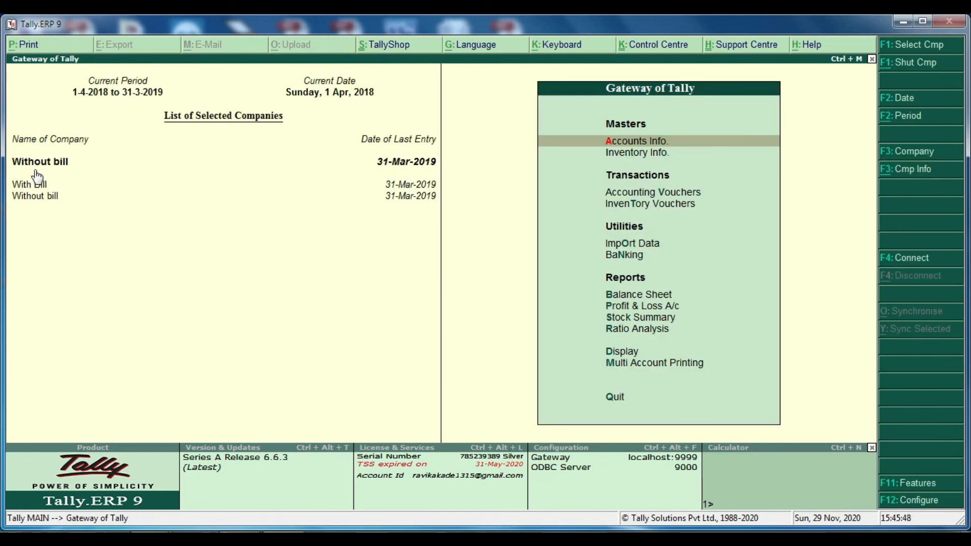
- Check the imported Purchase voucher count in the Statistics report of Without bill
{"action": "key", "text": "d"}
{"action": "key", "text": "s"}
{"action": "key", "text": "s"}
{"action": "key", "text": "Down"}
{"action": "key", "text": "Down"}
{"action": "key", "text": "Down"}
{"action": "key", "text": "Down"}
{"action": "key", "text": "Down"}
{"action": "key", "text": "Down"}
{"action": "key", "text": "Down"}
{"action": "key", "text": "Down"}
{"action": "key", "text": "Down"}
{"action": "key", "text": "Down"}
{"action": "key", "text": "Down"}
{"action": "key", "text": "Down"}
{"action": "key", "text": "Down"}
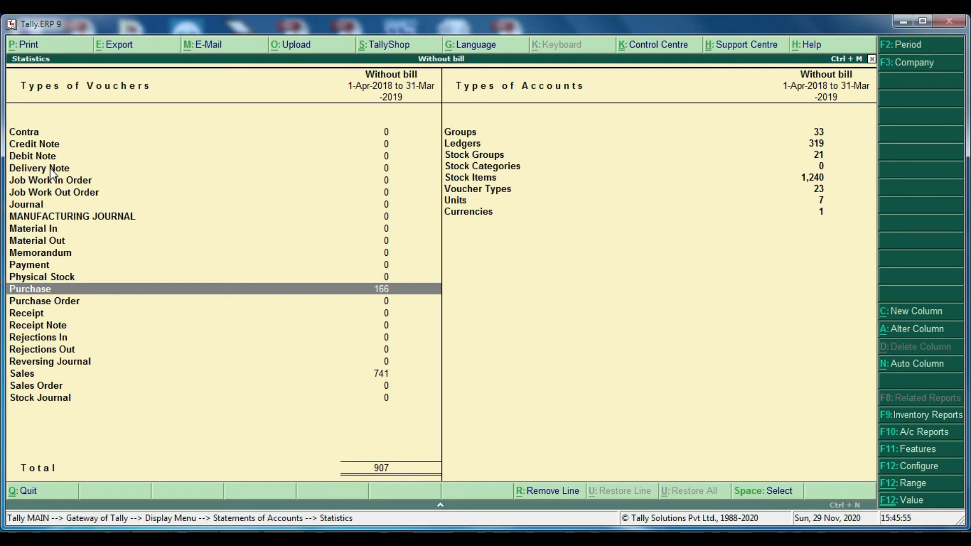
- Check the Sales voucher count in the same Statistics report and return to the Gateway of Tally
{"action": "key", "text": "Down"}
{"action": "key", "text": "Down"}
{"action": "key", "text": "Down"}
{"action": "key", "text": "Down"}
{"action": "key", "text": "Down"}
{"action": "key", "text": "Down"}
{"action": "key", "text": "Down"}
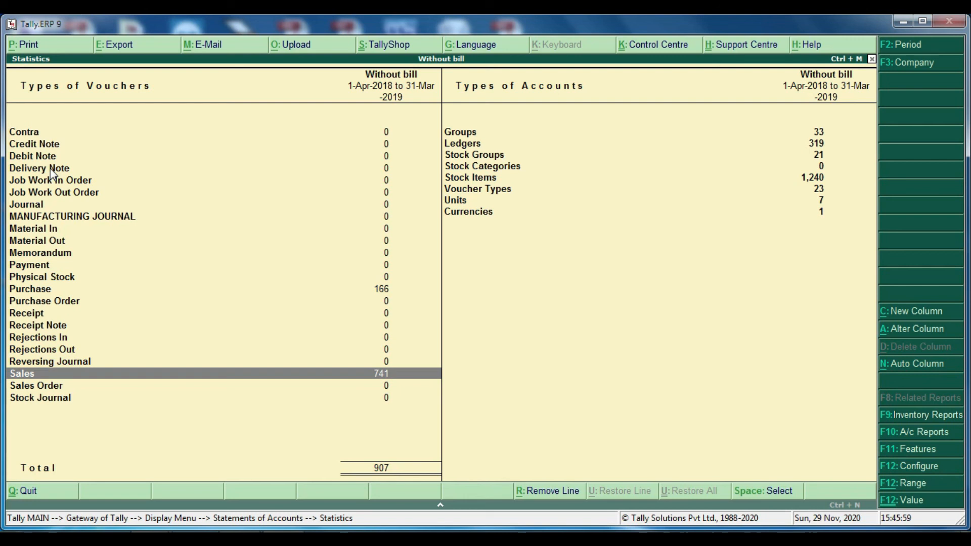
{"action": "key", "text": "Escape"}
{"action": "key", "text": "Escape"}
{"action": "key", "text": "Escape"}
{"action": "key", "text": "Escape"}
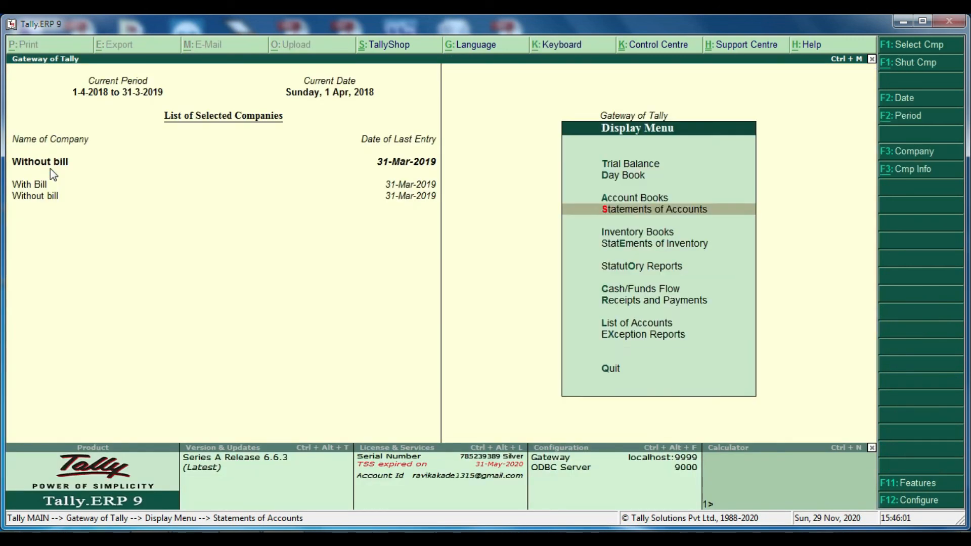
{"action": "key", "text": "Escape"}
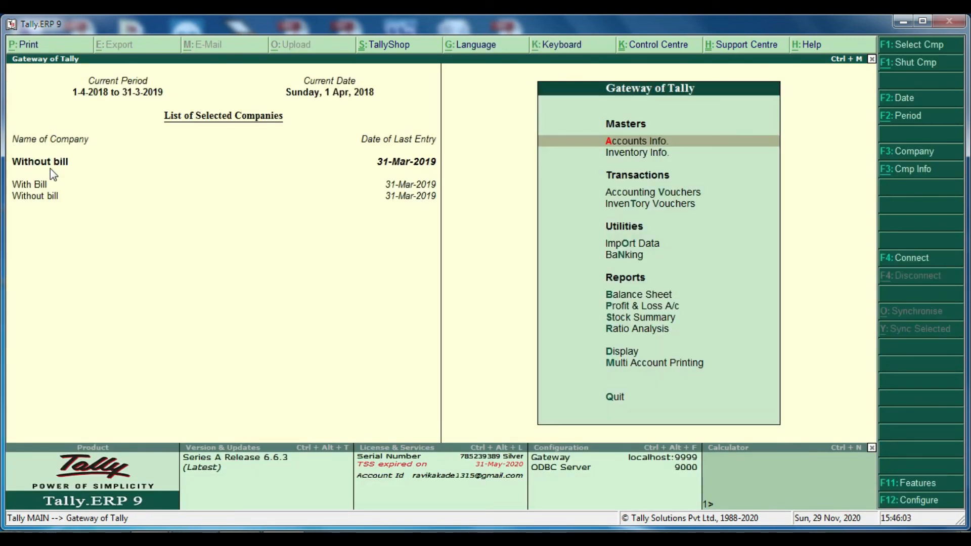